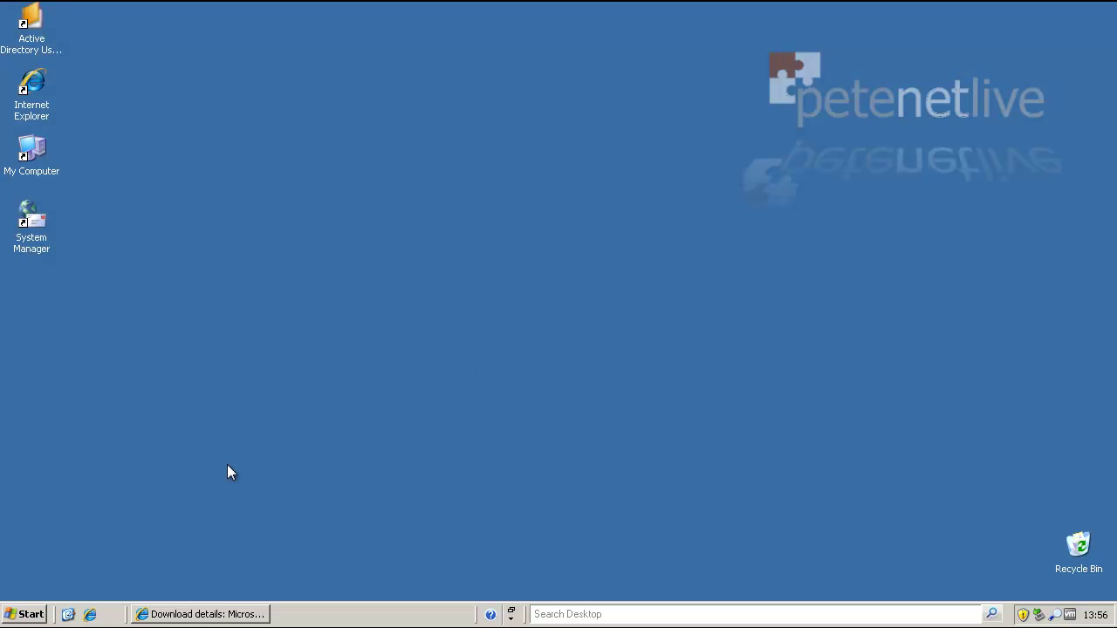
- Launch Active Directory Users and Computers with dsa.msc, maximize it, and bring up the Users container's actions
click(29, 617)
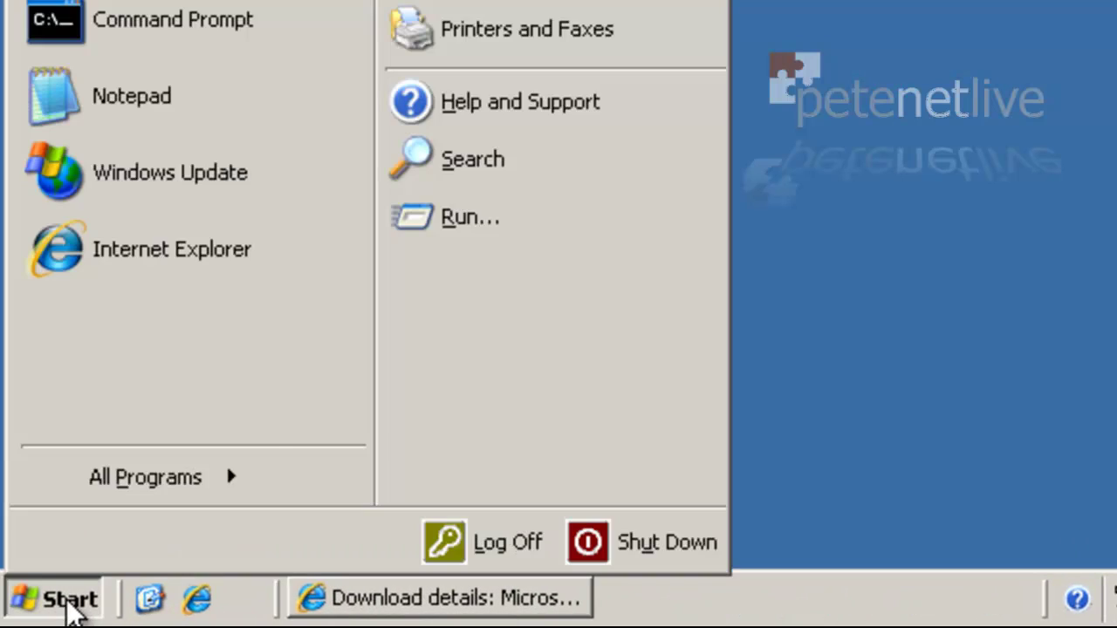
click(471, 220)
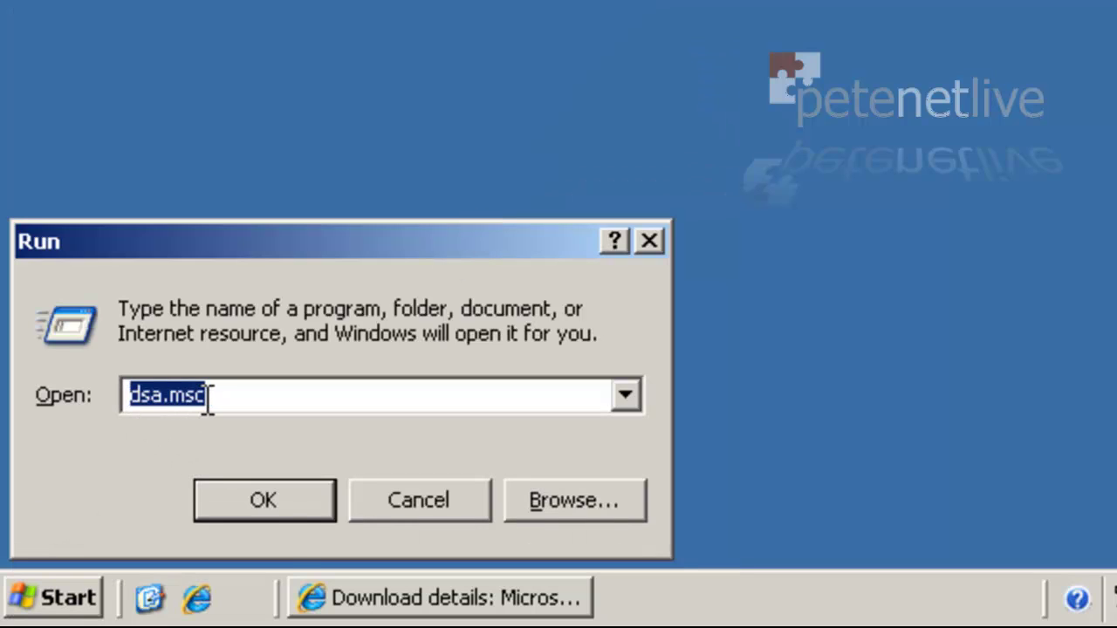
click(264, 511)
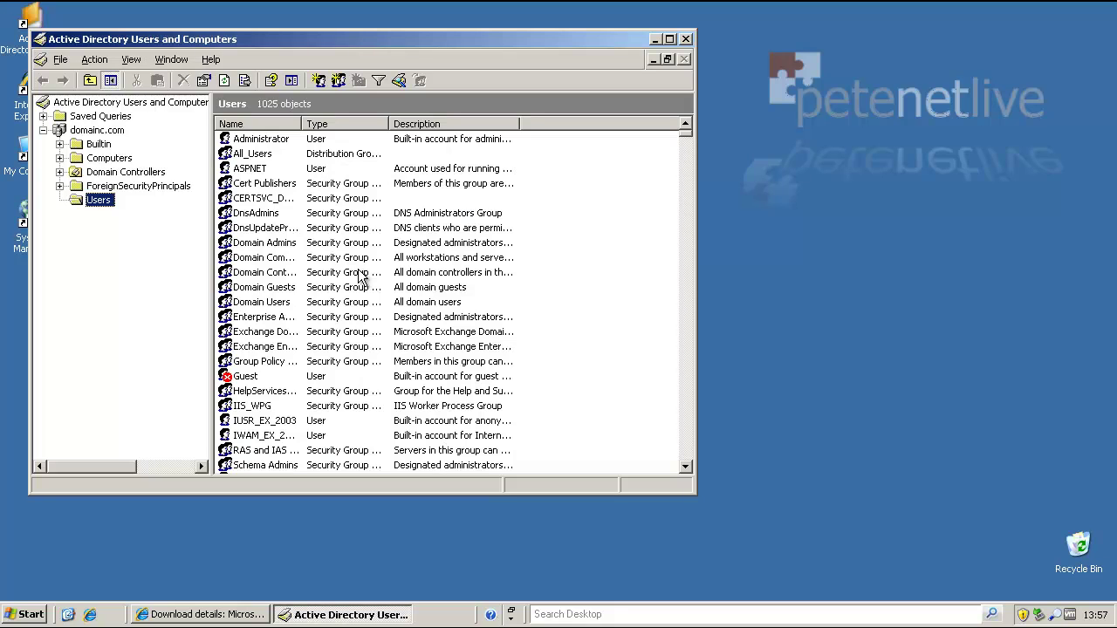
double_click(324, 41)
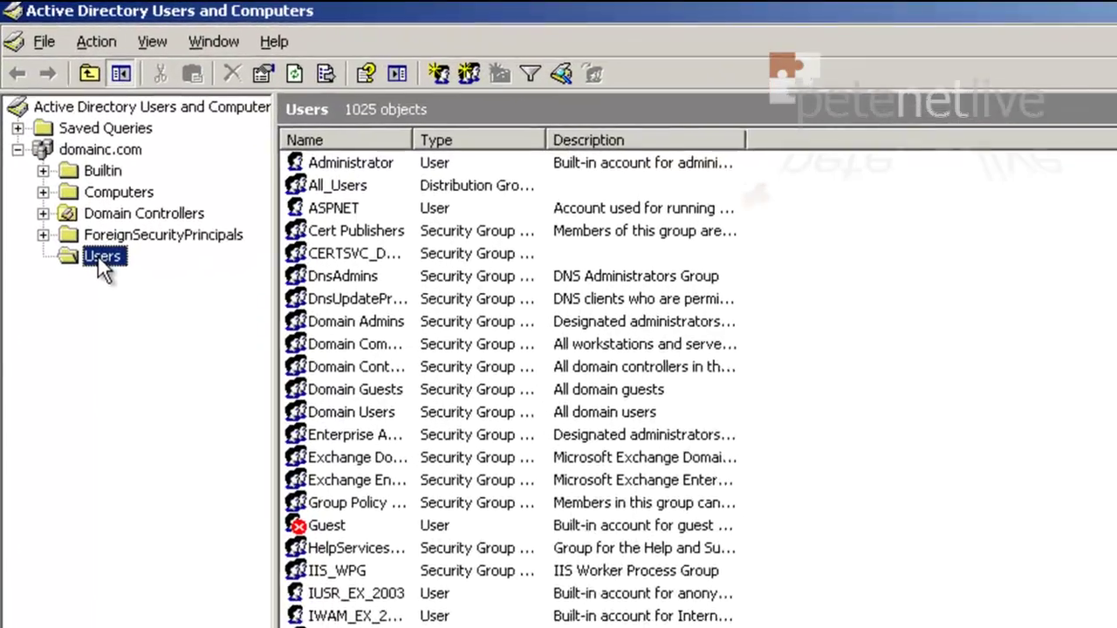
right_click(66, 169)
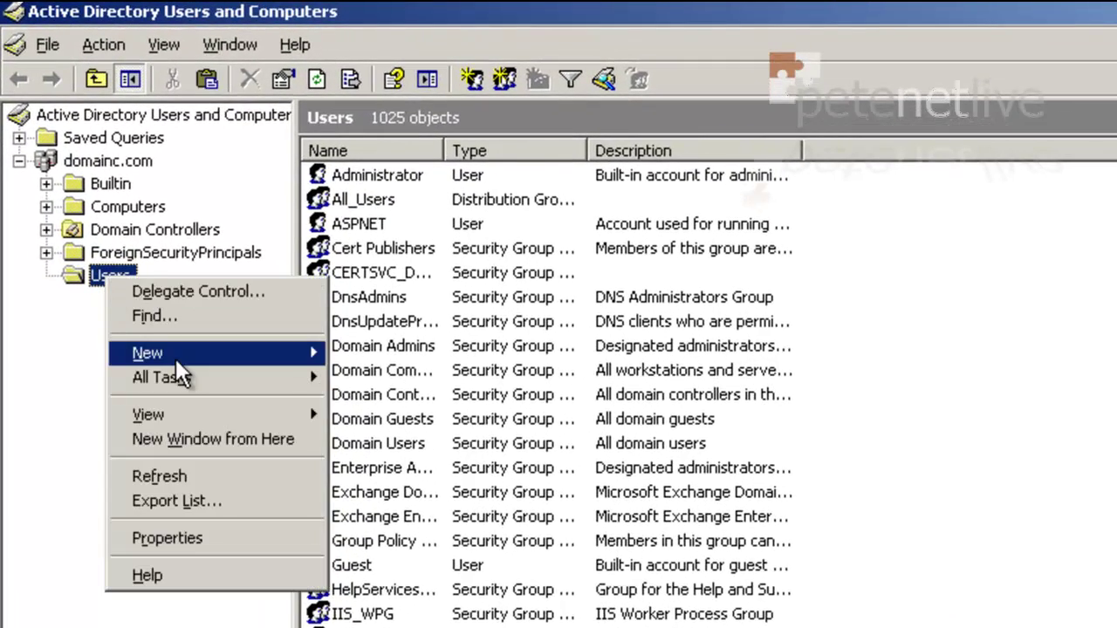
- Create a new group named Exmerge_Users in Users with an Exchange e-mail address
mouse_move(182, 373)
click(405, 399)
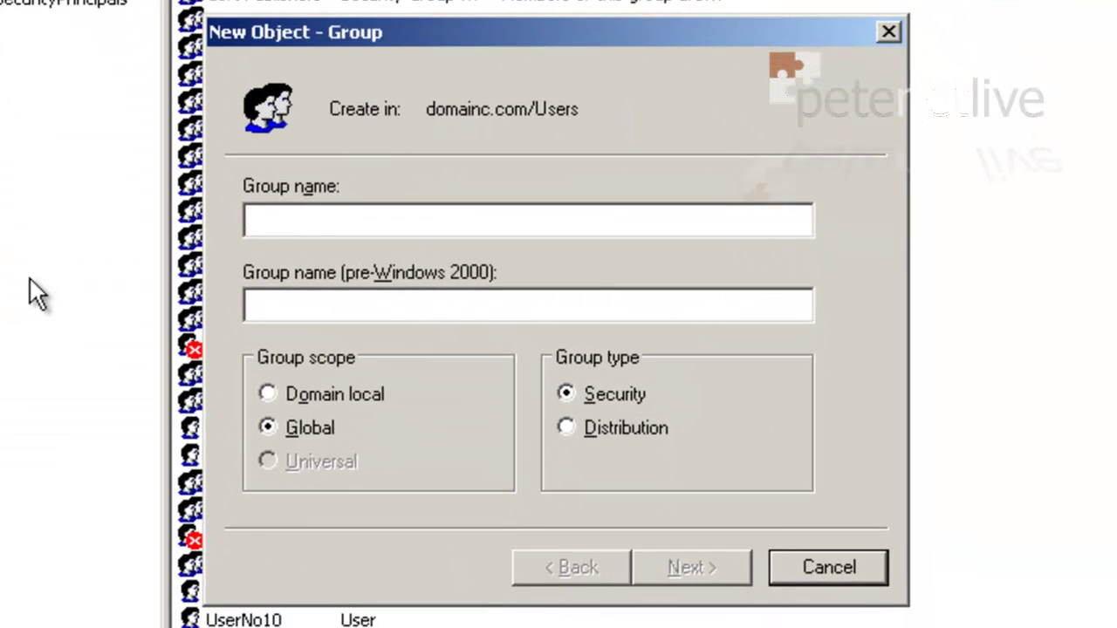
text(E)
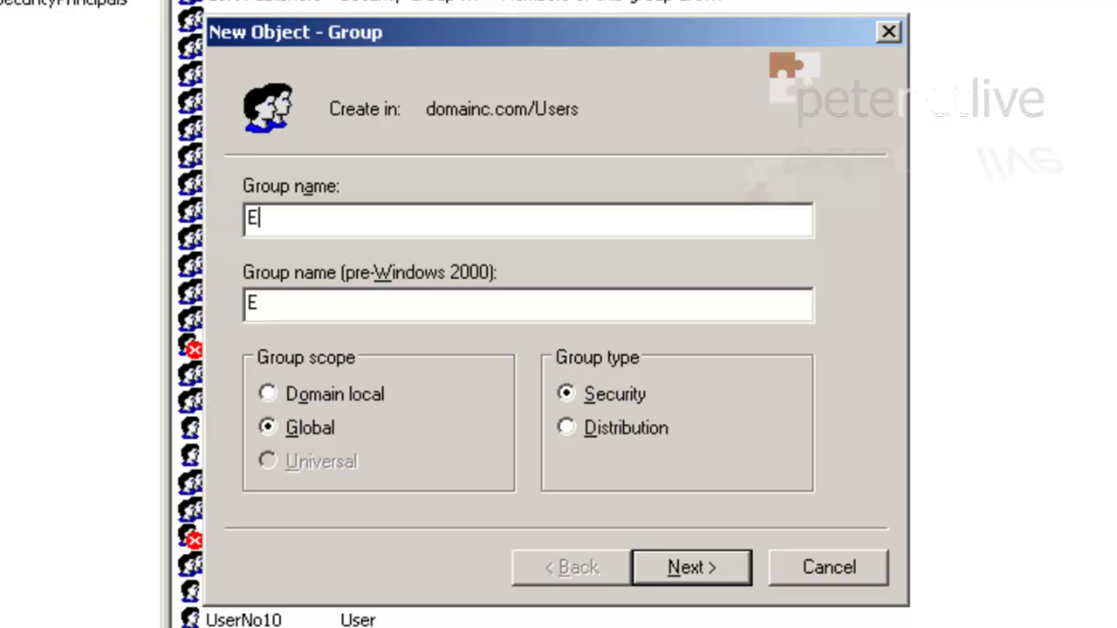
text(xmerge_User)
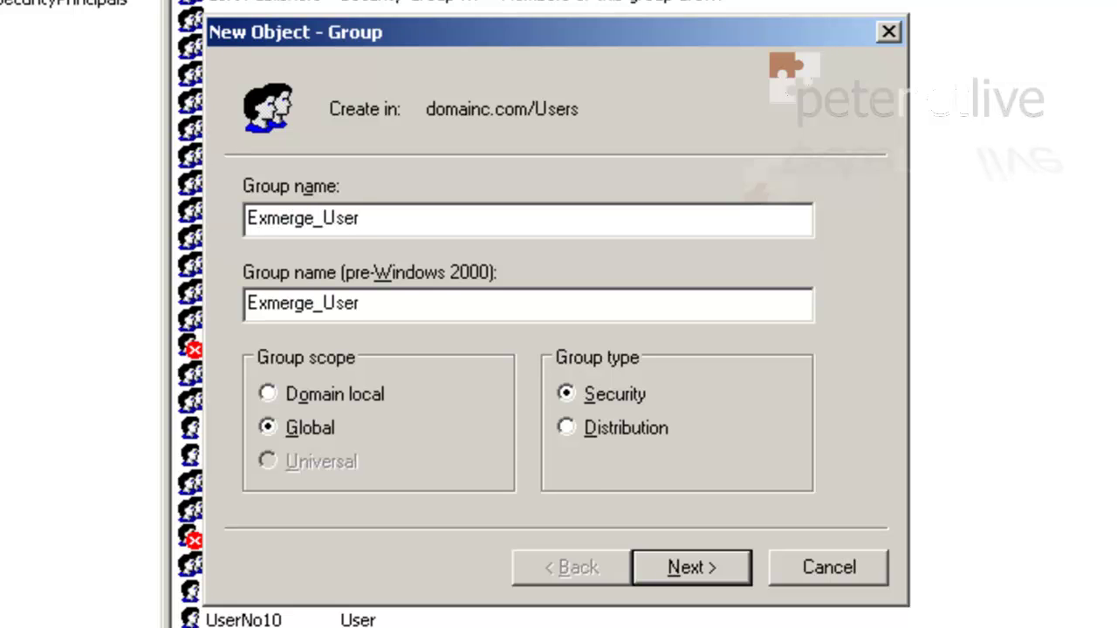
text(s)
click(679, 570)
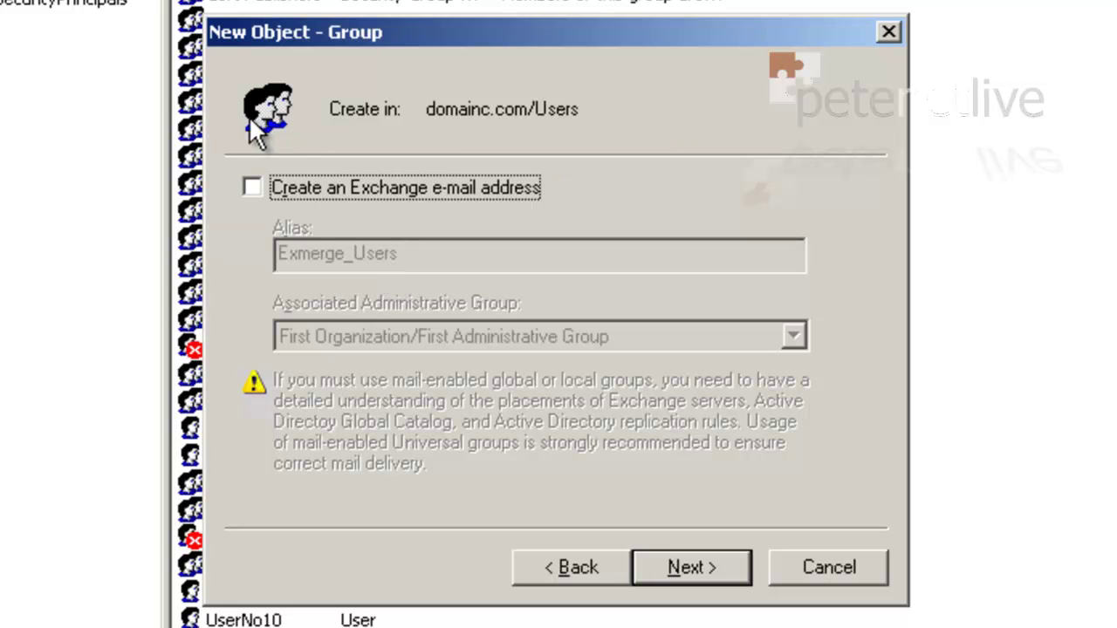
click(253, 189)
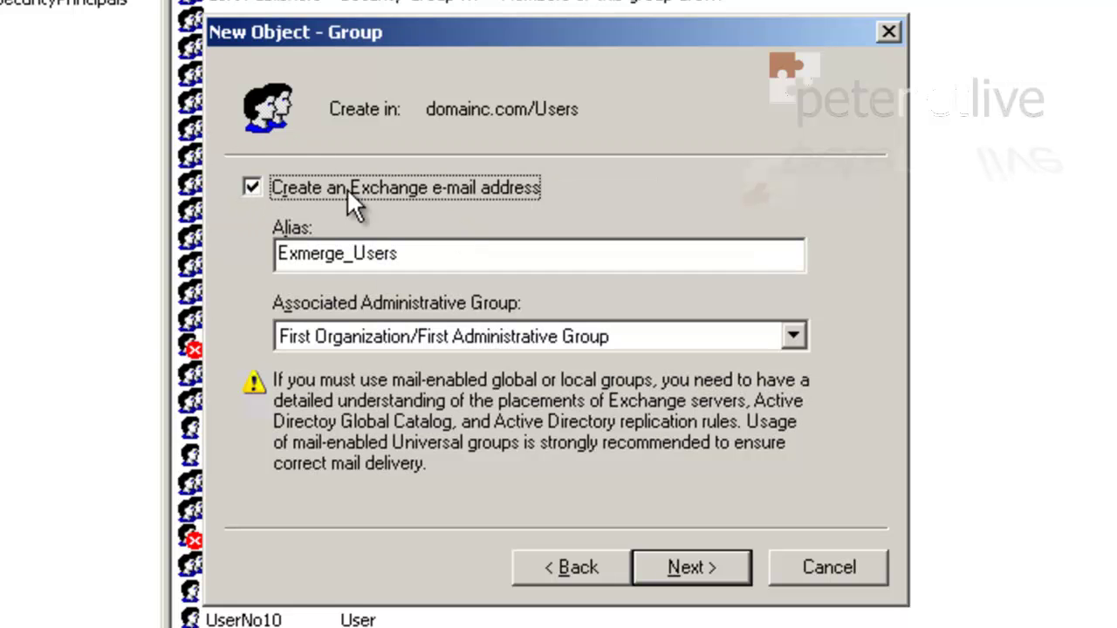
click(692, 571)
click(692, 571)
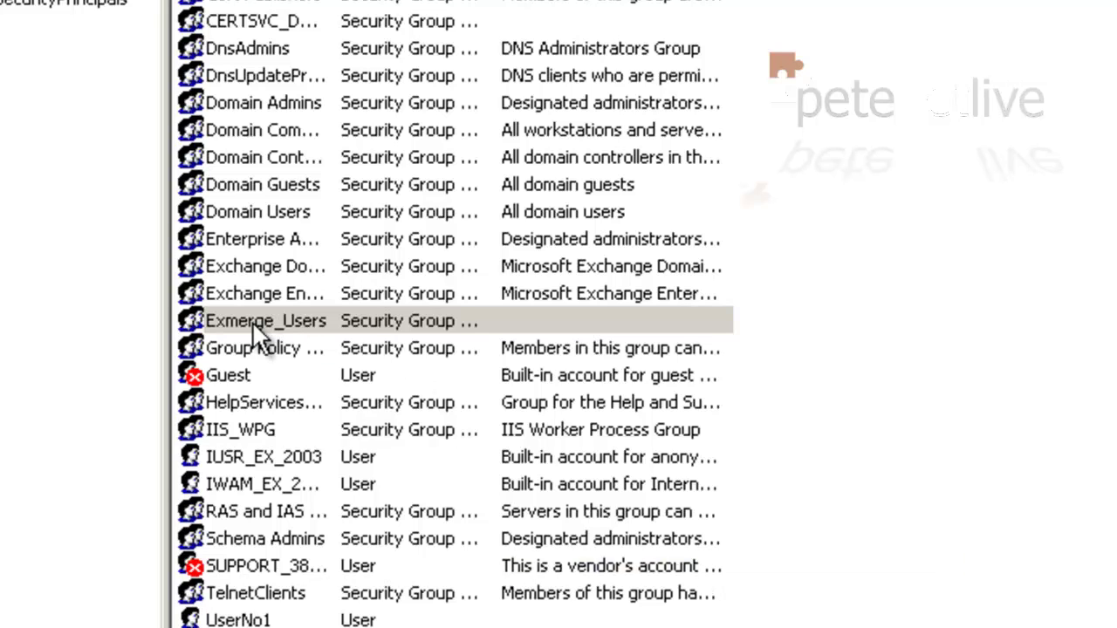
- Add Administrator to the Exmerge_Users group's members and apply the change
double_click(252, 321)
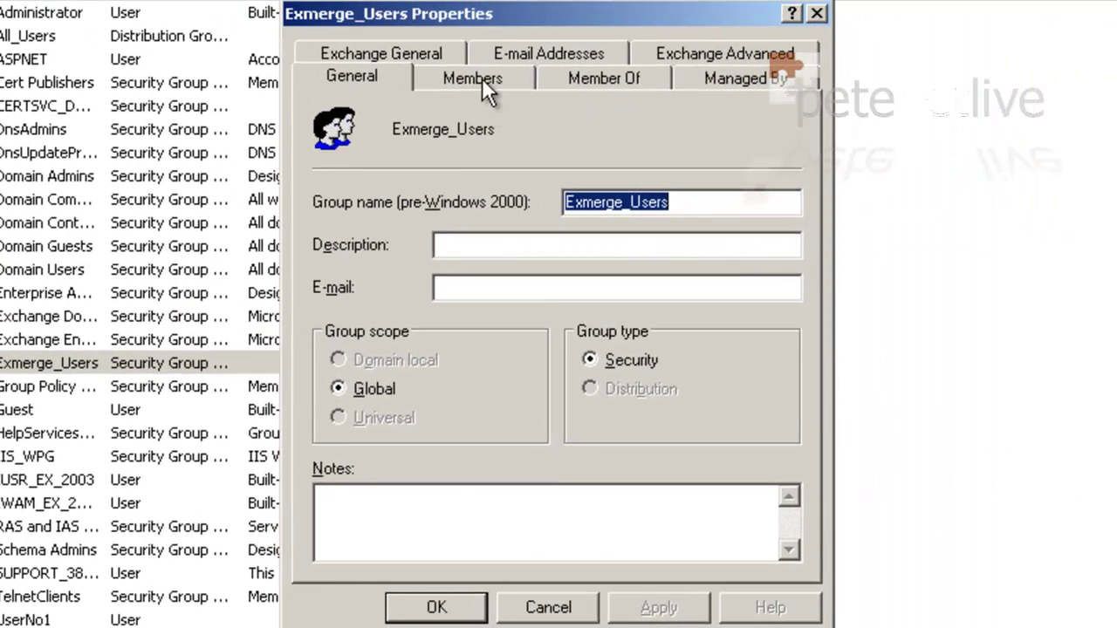
click(482, 83)
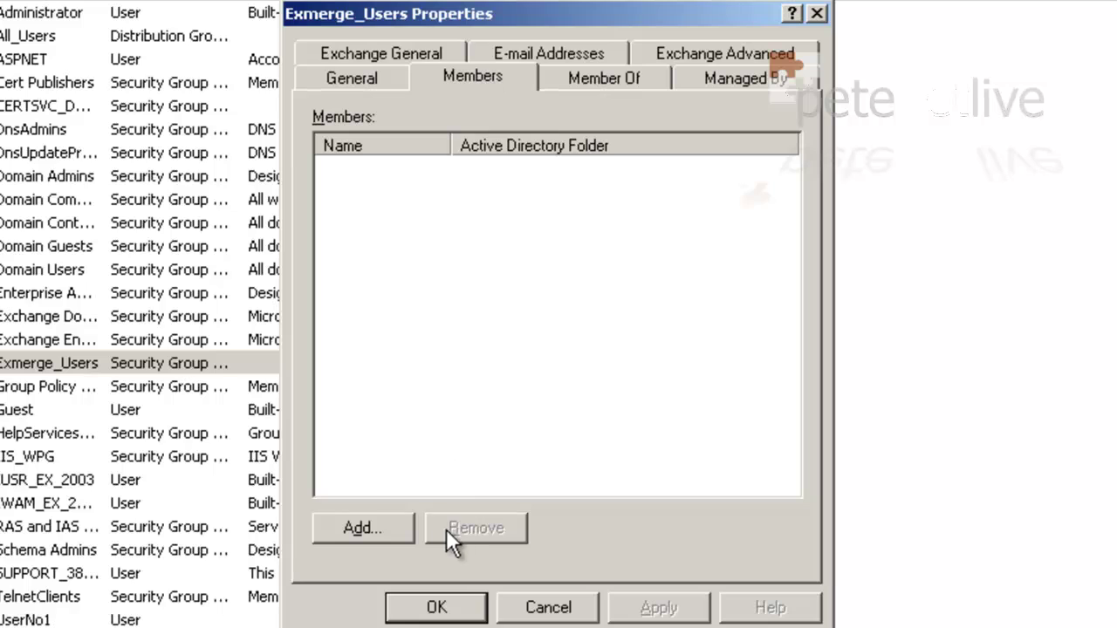
click(369, 527)
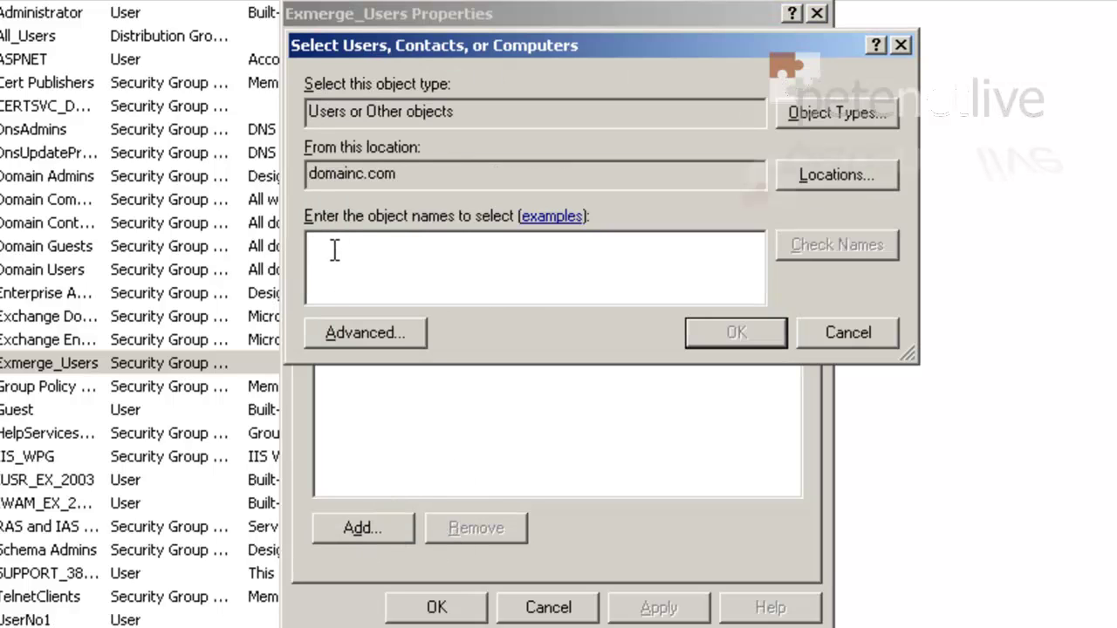
text(ad)
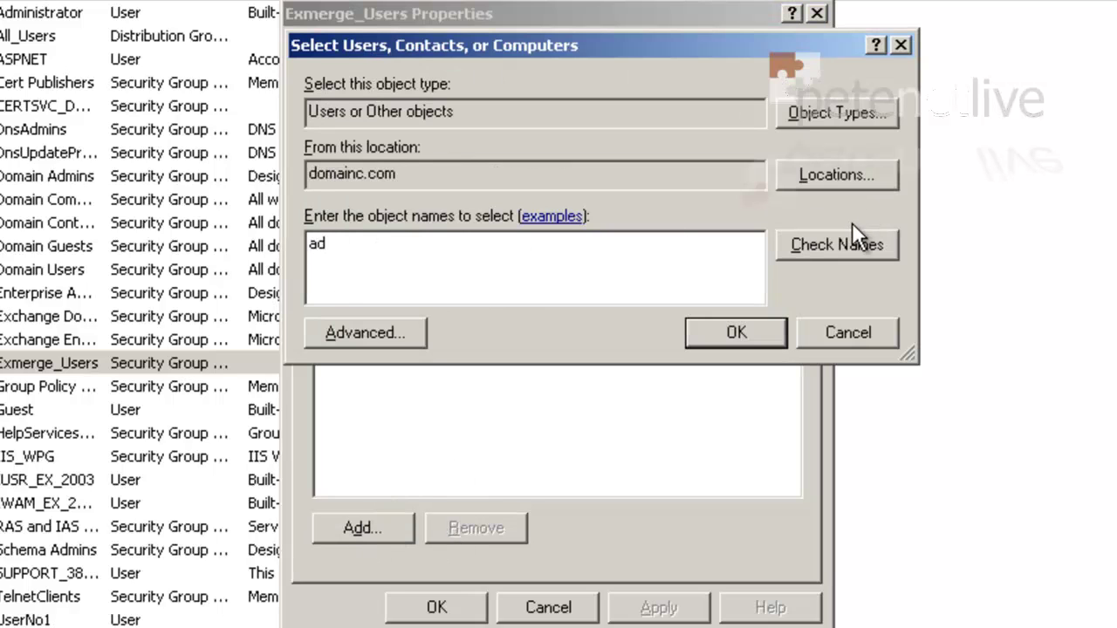
click(830, 239)
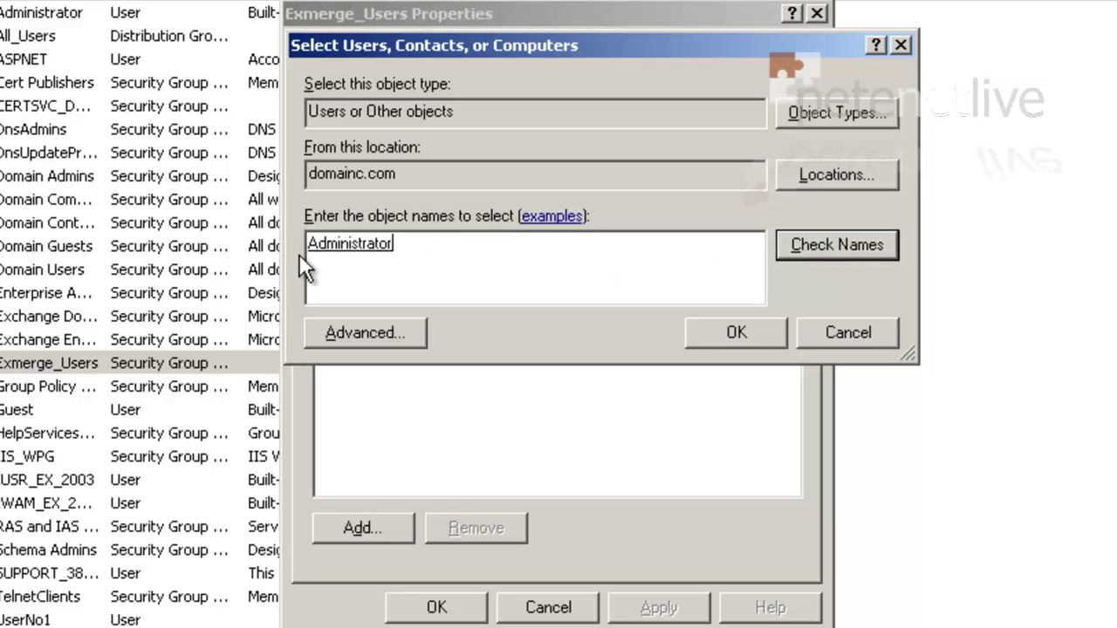
click(738, 333)
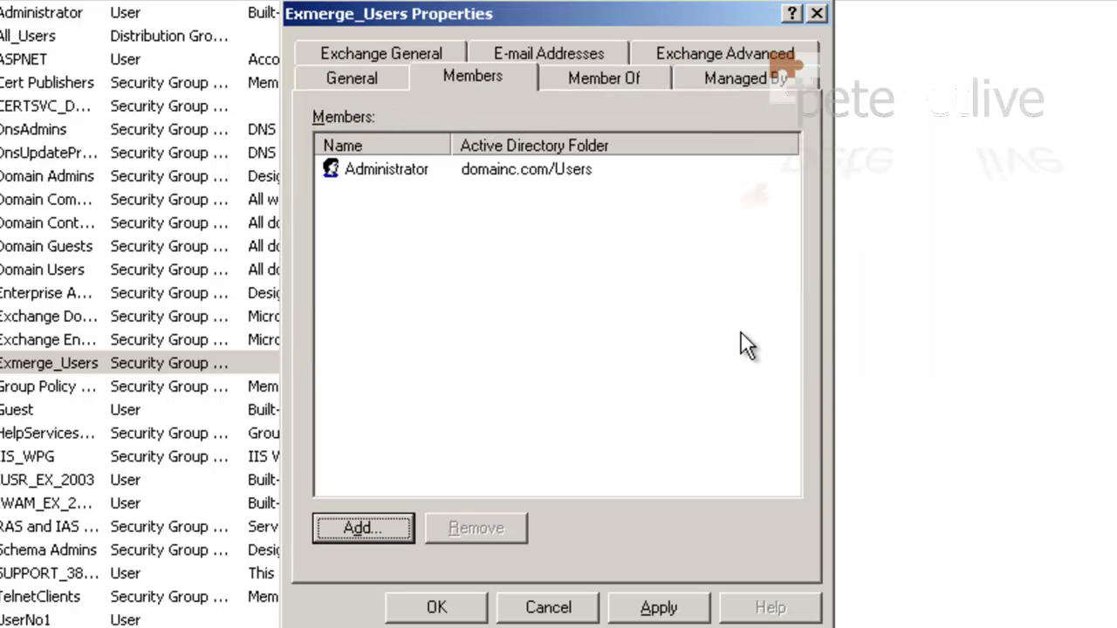
click(669, 611)
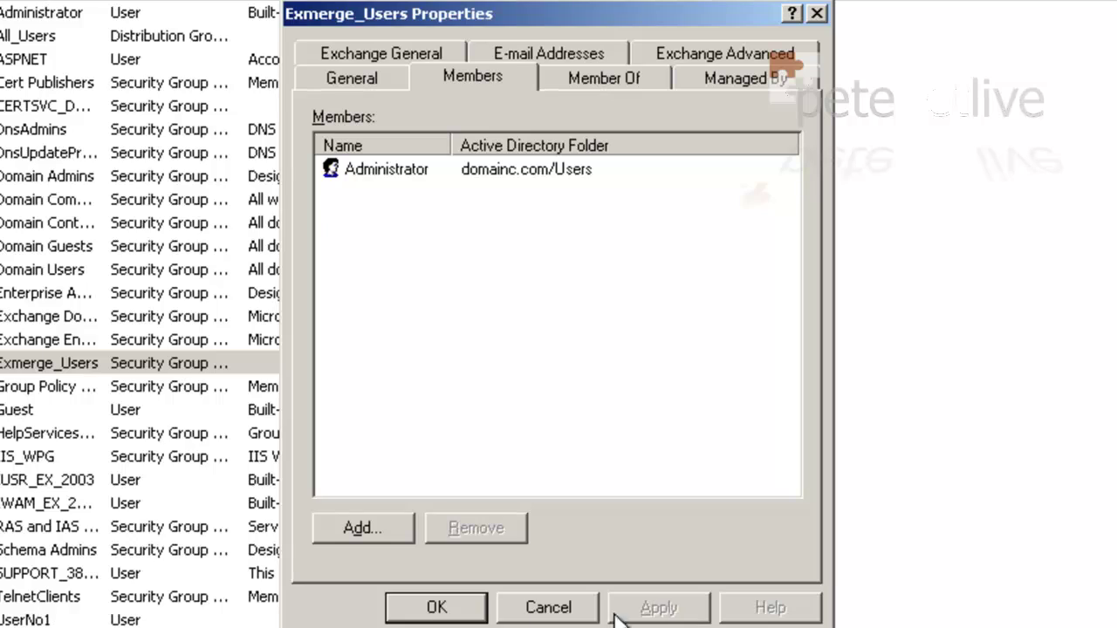
click(431, 610)
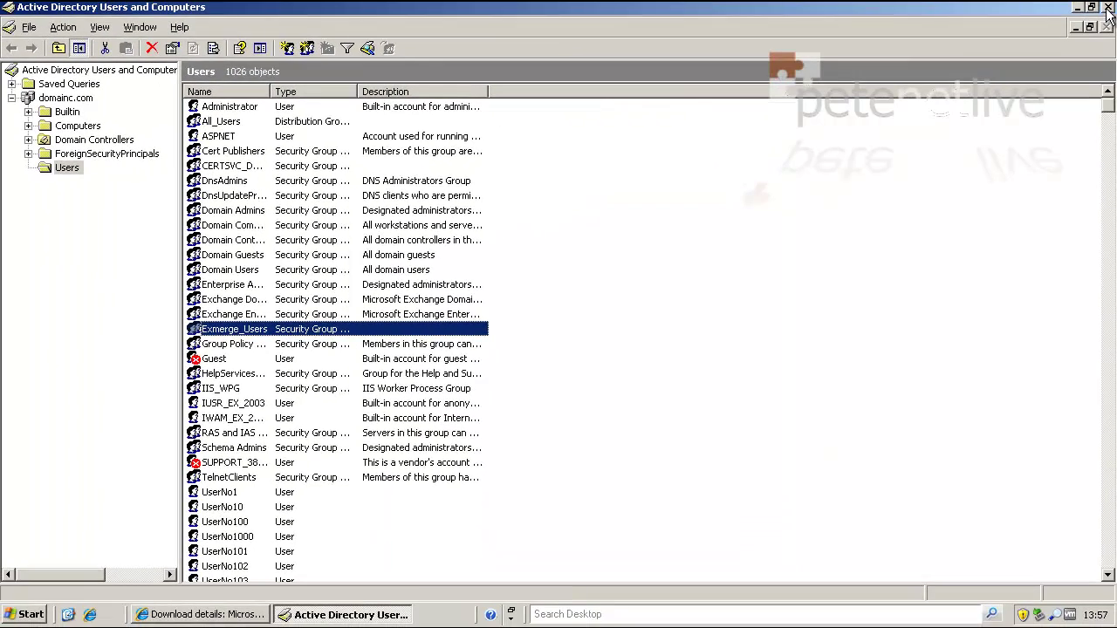
- Close Active Directory, open Exchange System Manager maximized, and start delegating control on the organization
click(1107, 7)
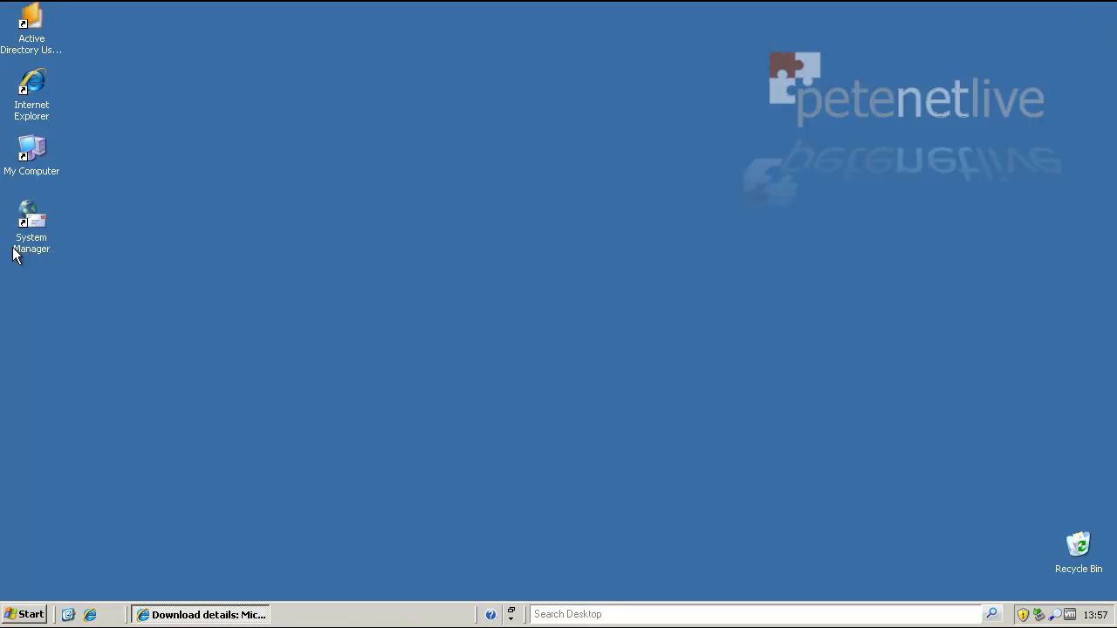
double_click(31, 217)
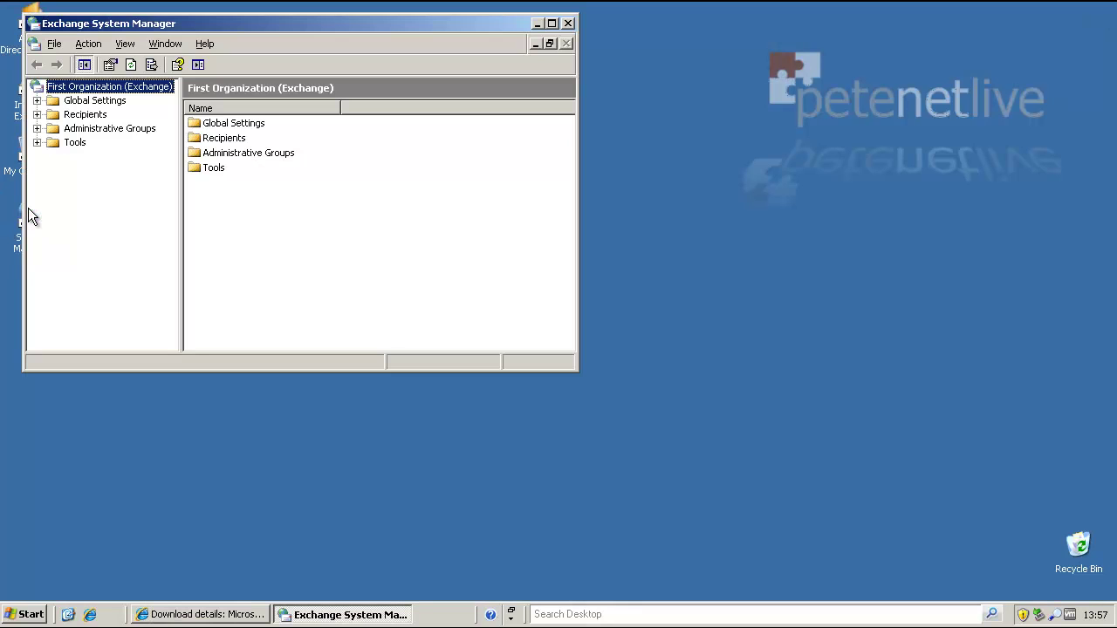
click(554, 24)
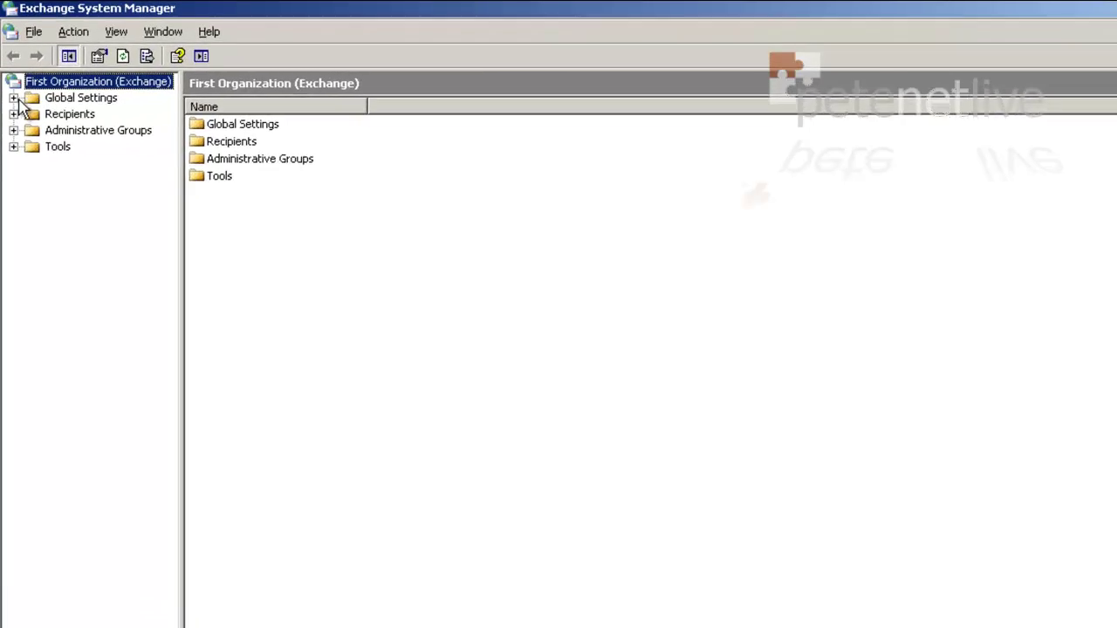
right_click(82, 86)
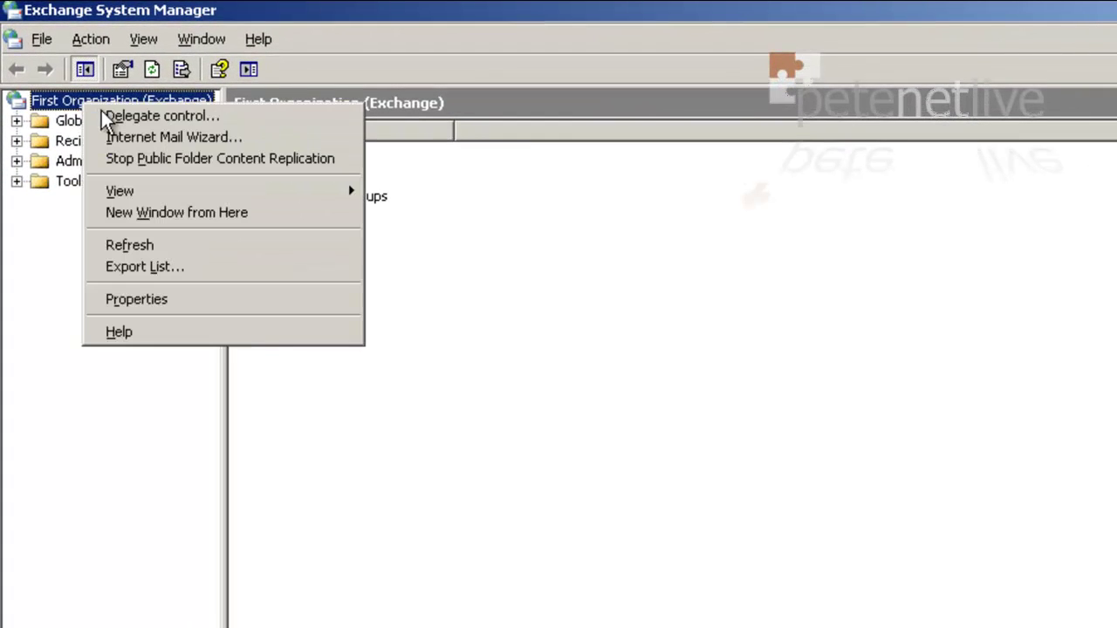
click(105, 114)
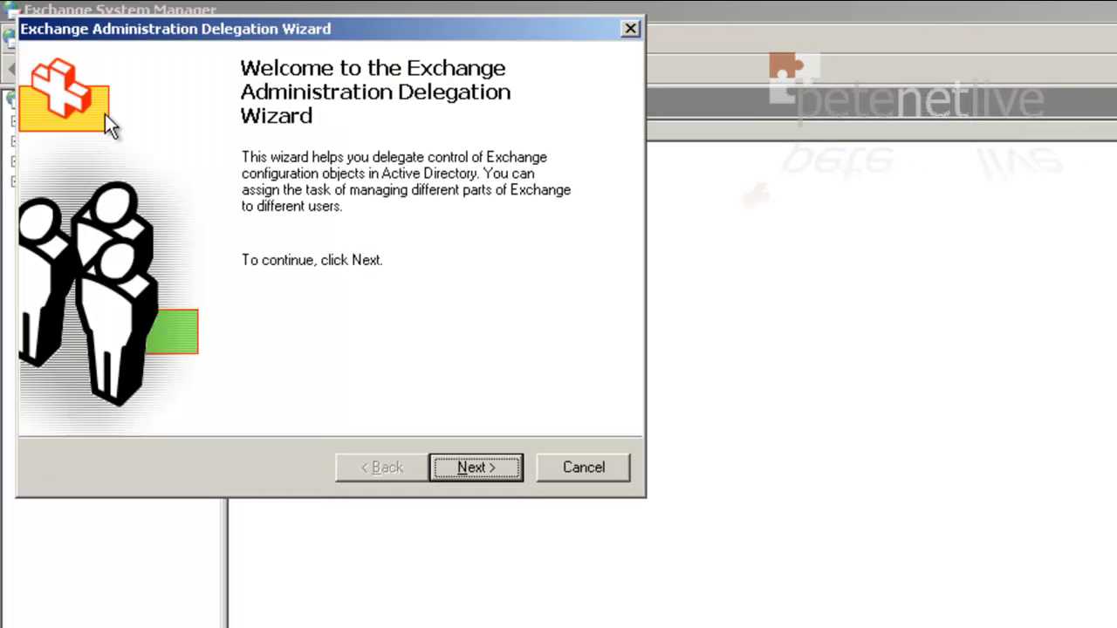
- Add Exmerge_Users in the Delegation Wizard with the Exchange View Only Administrator role
click(472, 462)
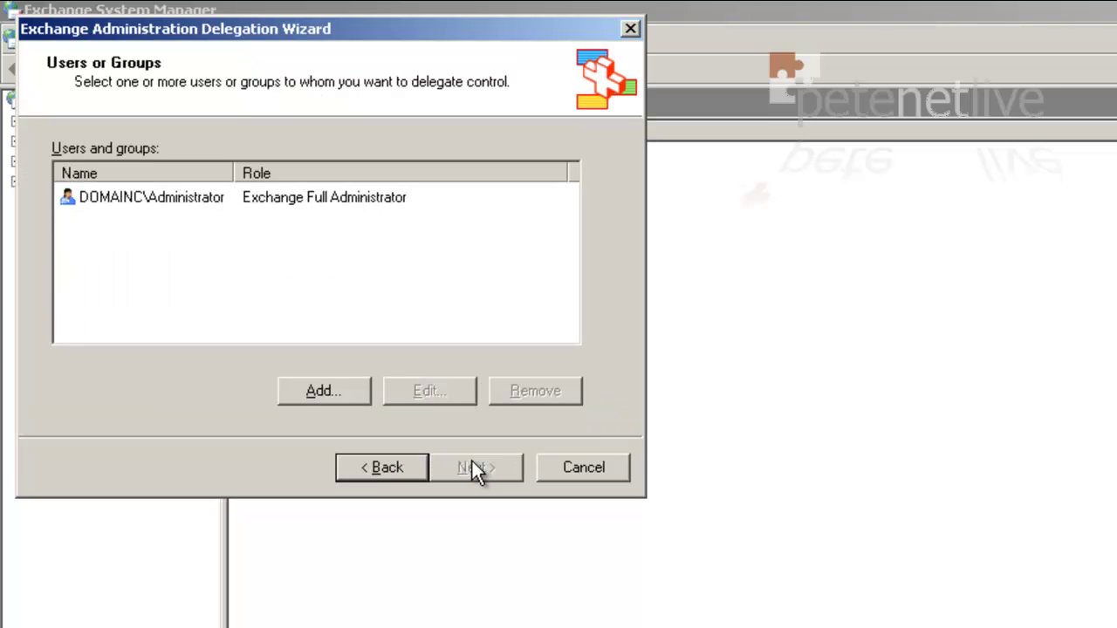
click(295, 393)
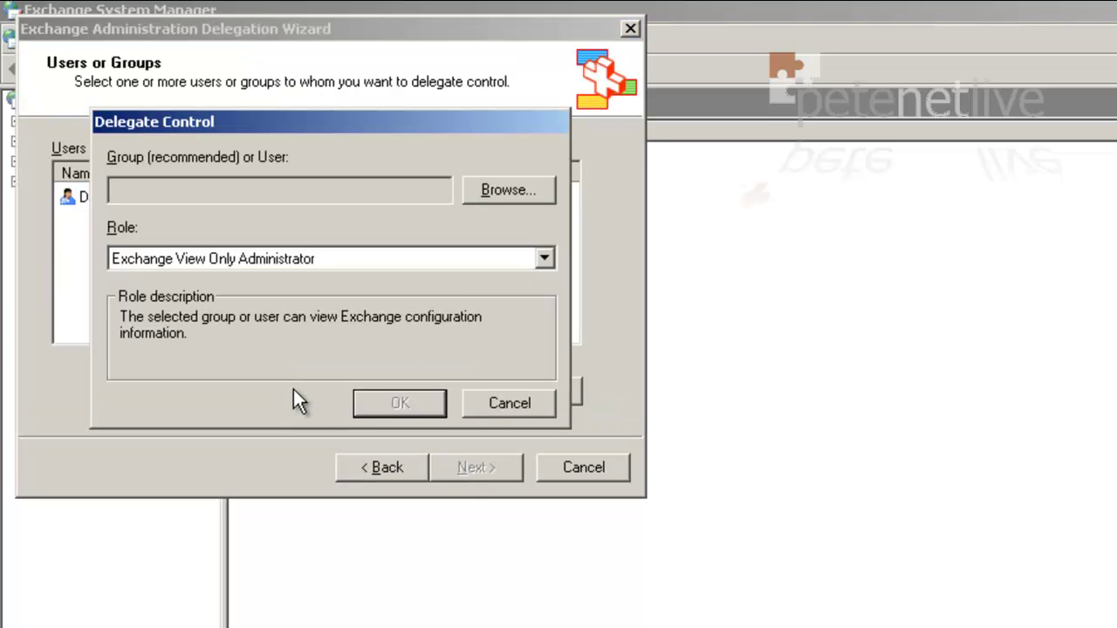
click(502, 191)
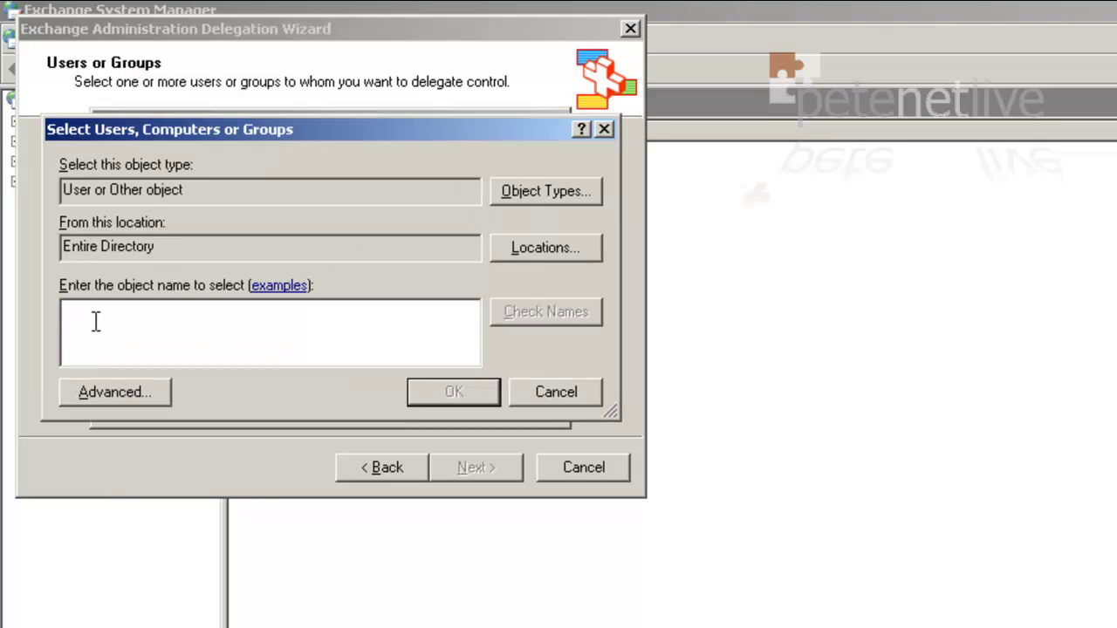
text(ex)
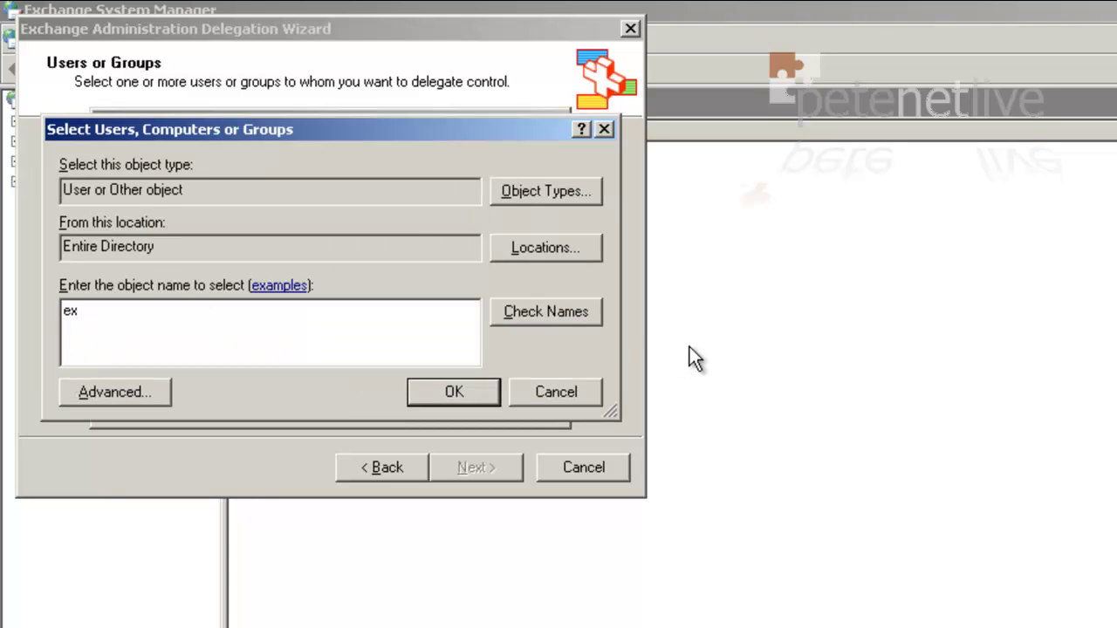
click(533, 311)
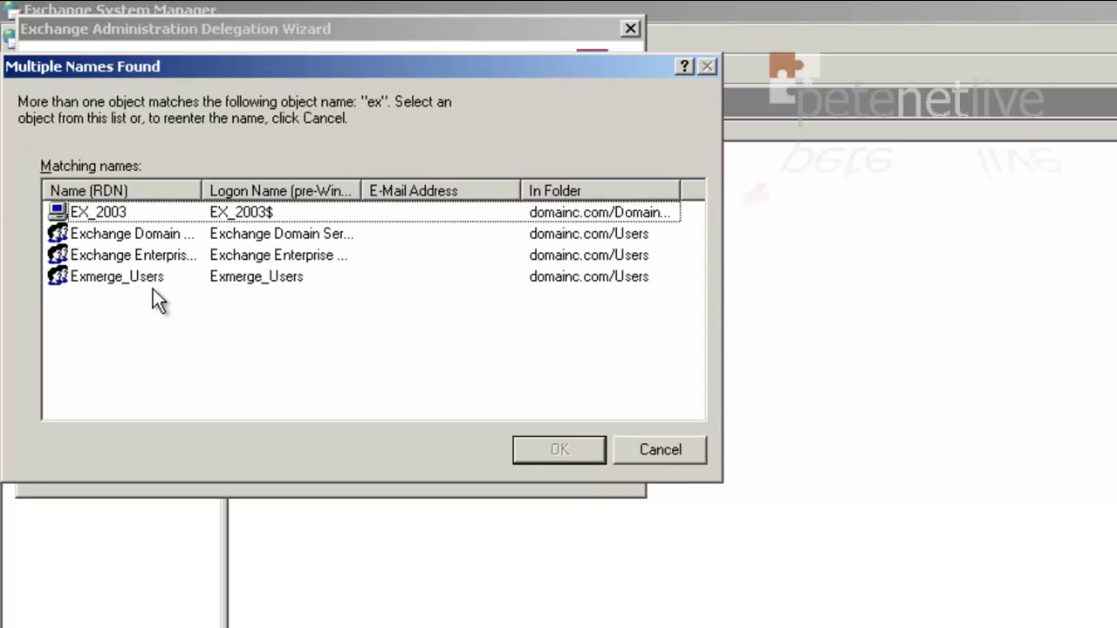
click(118, 277)
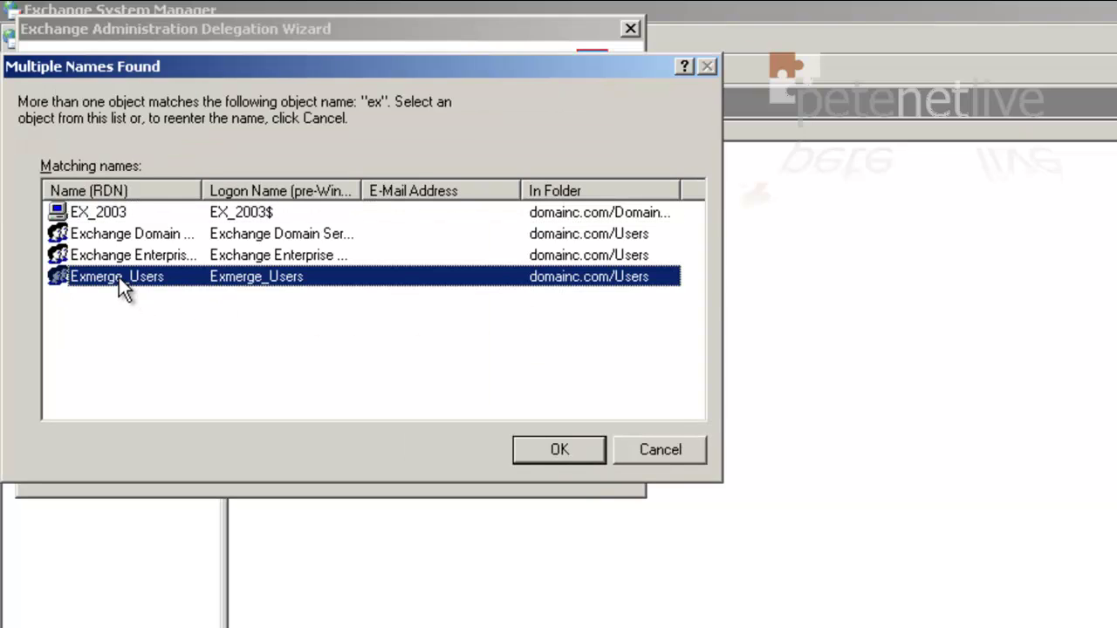
click(542, 450)
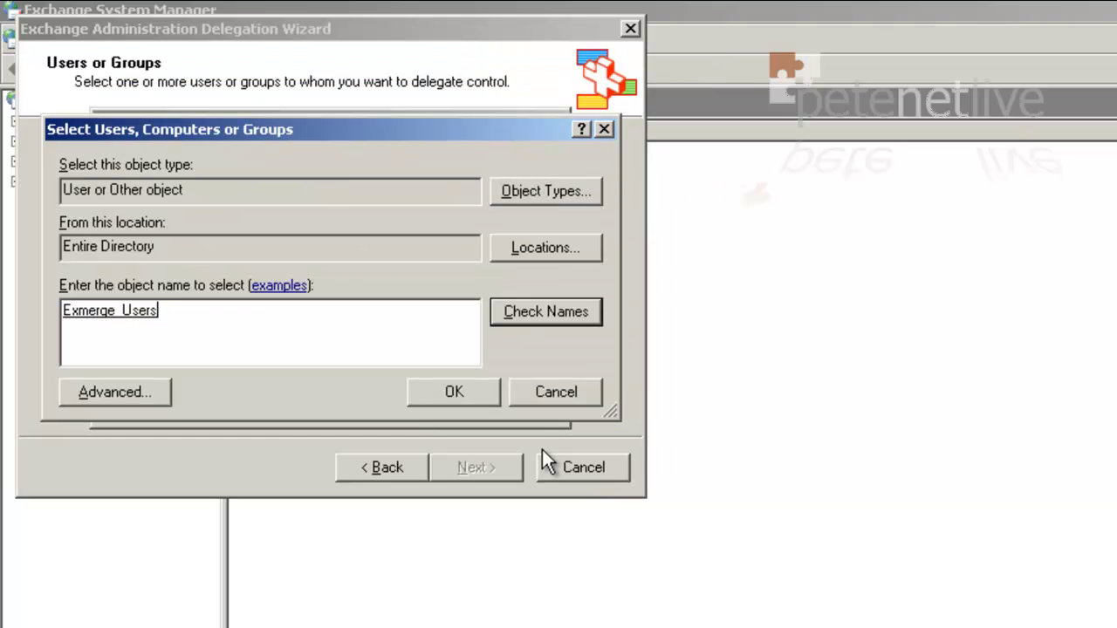
click(436, 402)
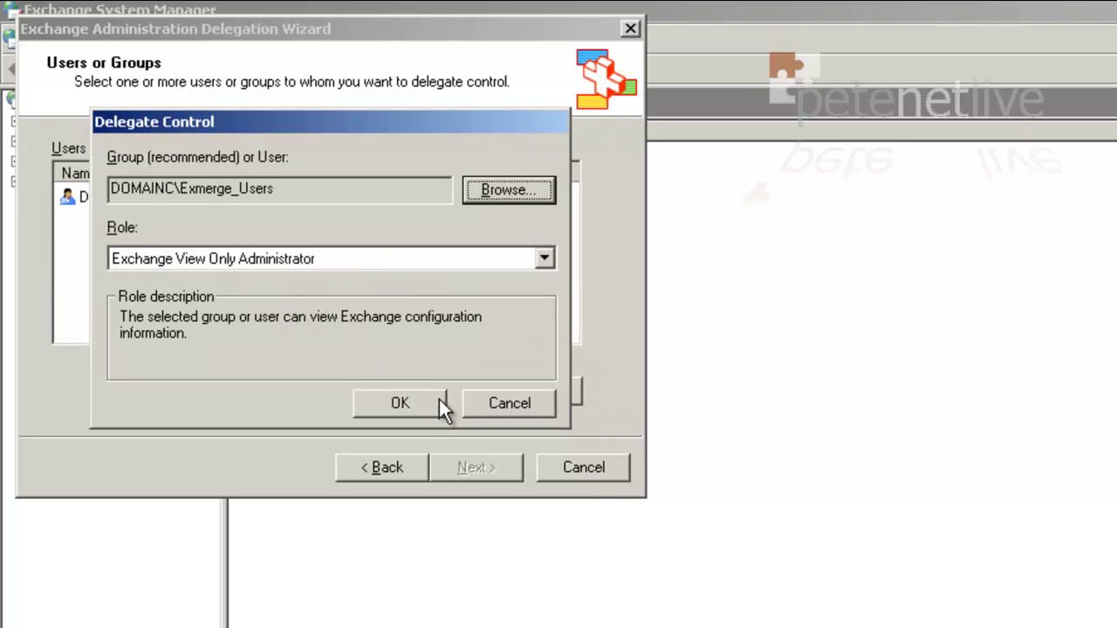
click(407, 398)
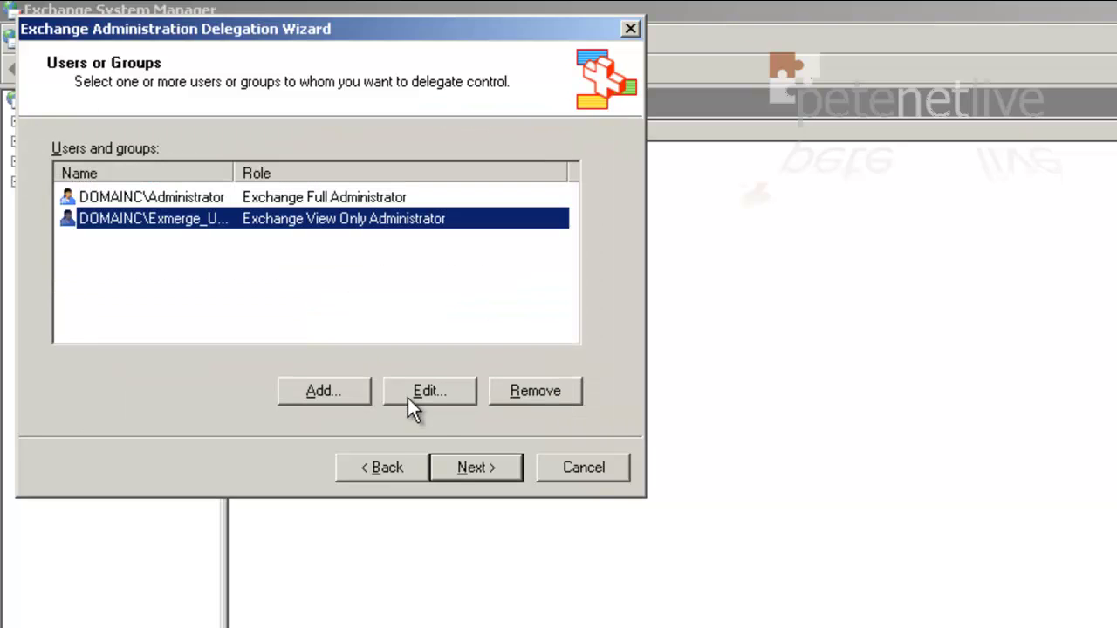
click(473, 469)
- Finish the wizard and expand down to EX_2003's First Storage Group Mailbox Store
click(473, 469)
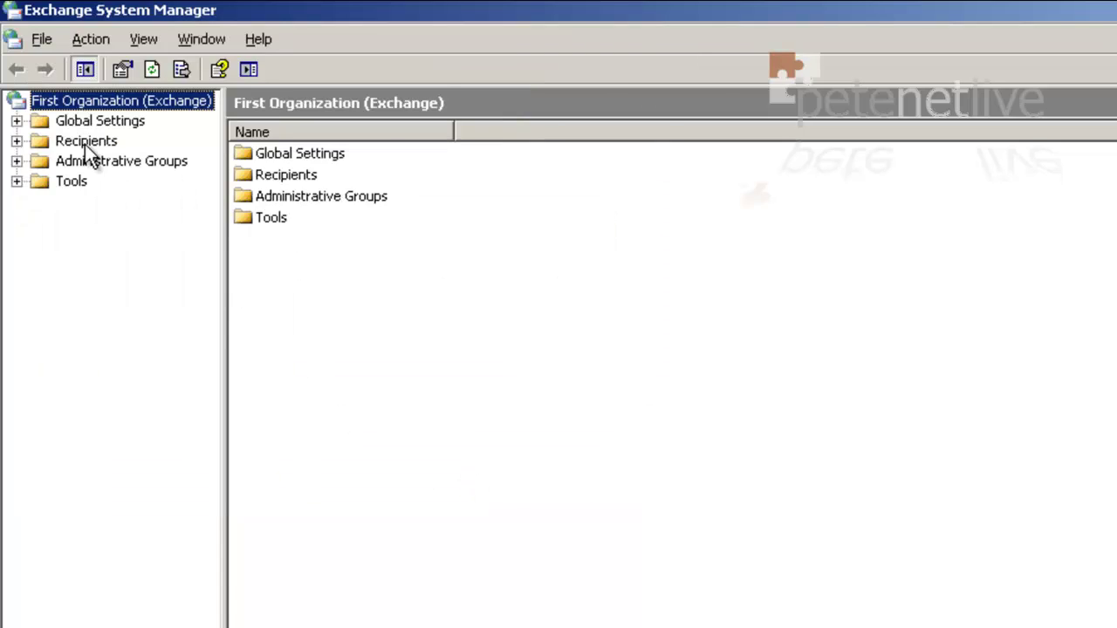
click(17, 162)
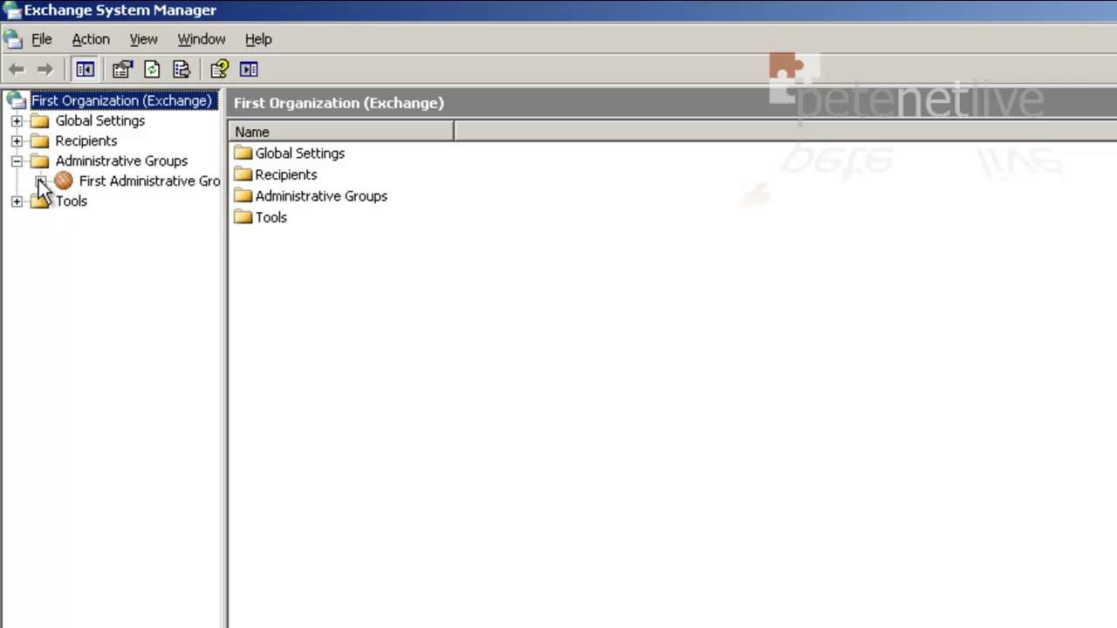
click(41, 180)
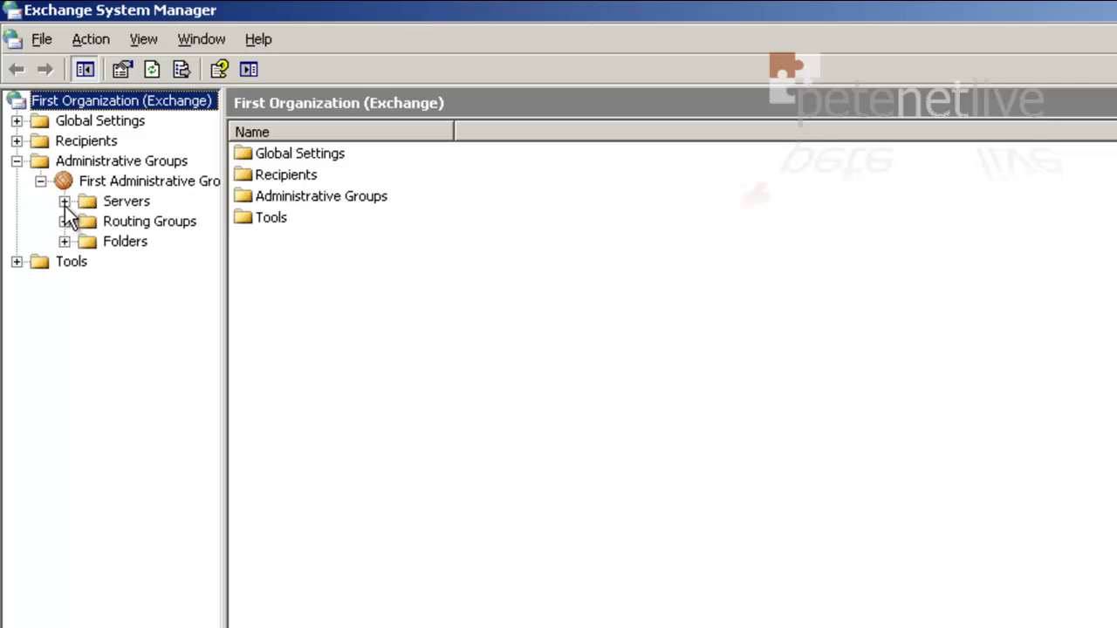
click(65, 201)
click(88, 221)
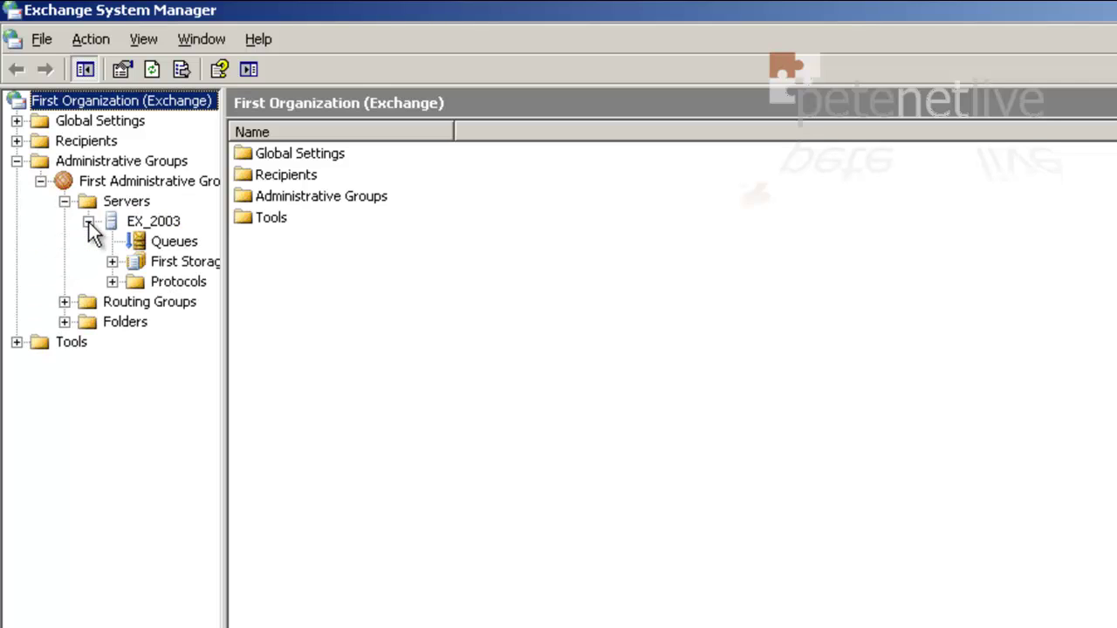
click(111, 262)
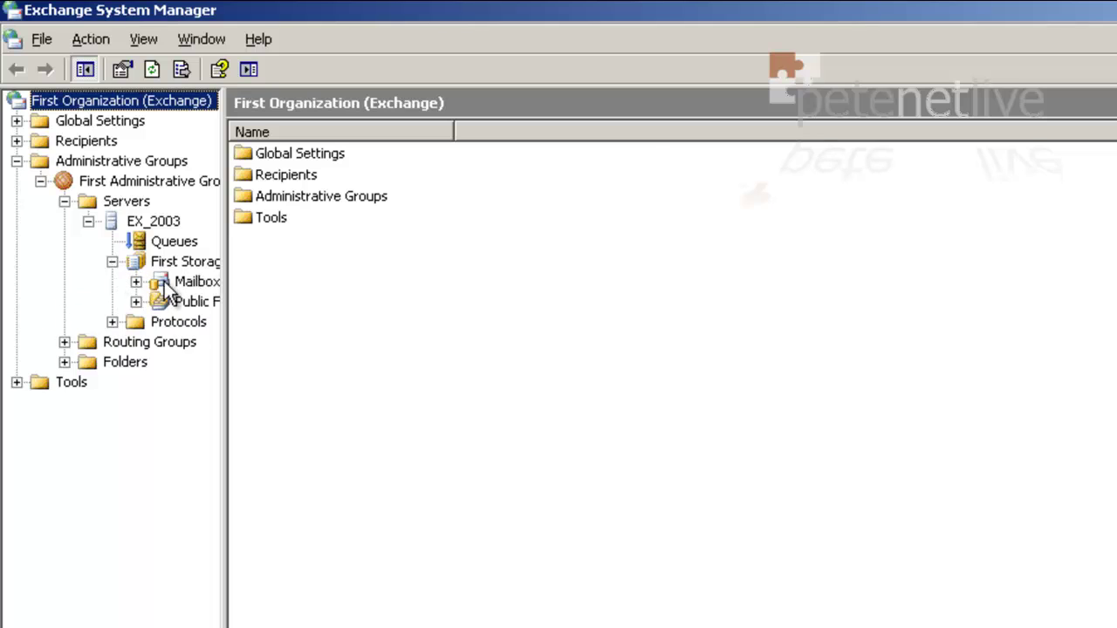
click(170, 284)
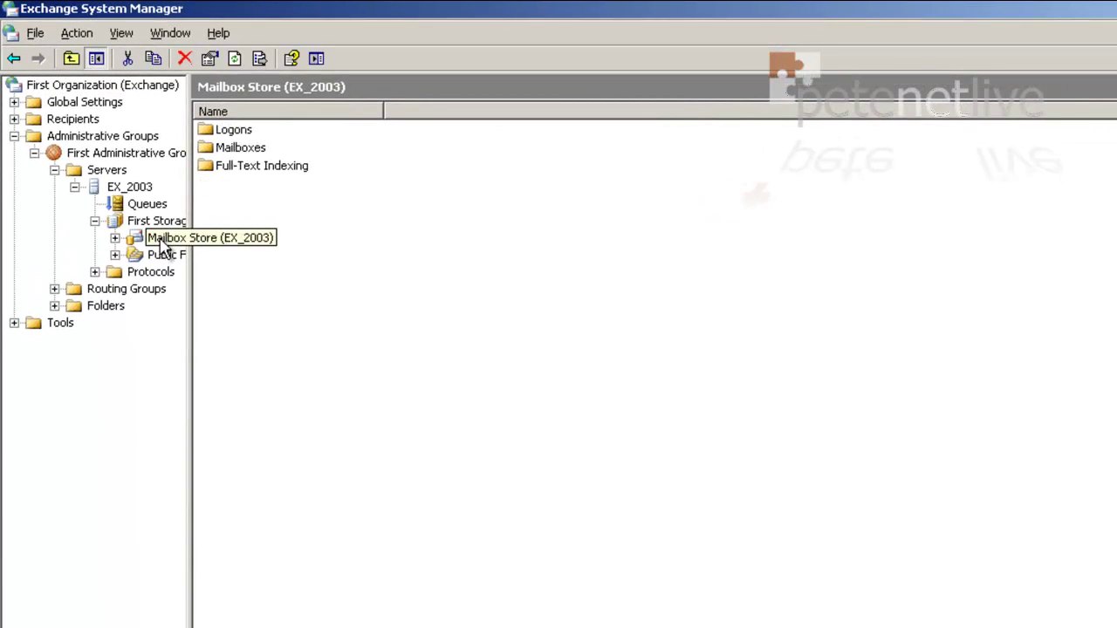
right_click(162, 247)
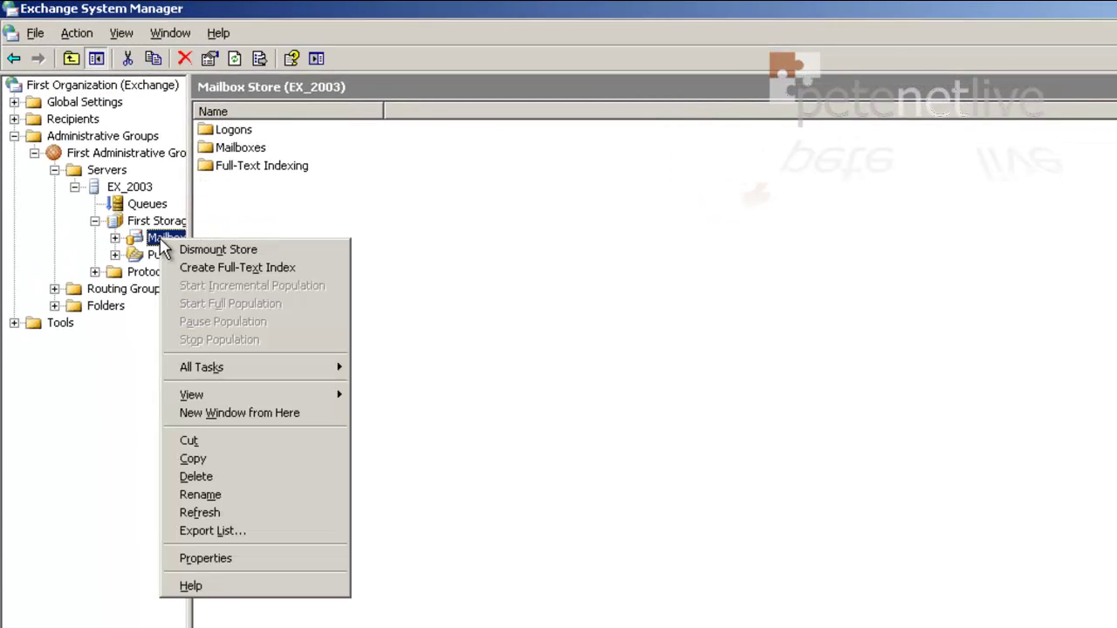
- Add Exmerge_Users on the Mailbox Store's Security tab with Full control allowed, and apply
click(251, 559)
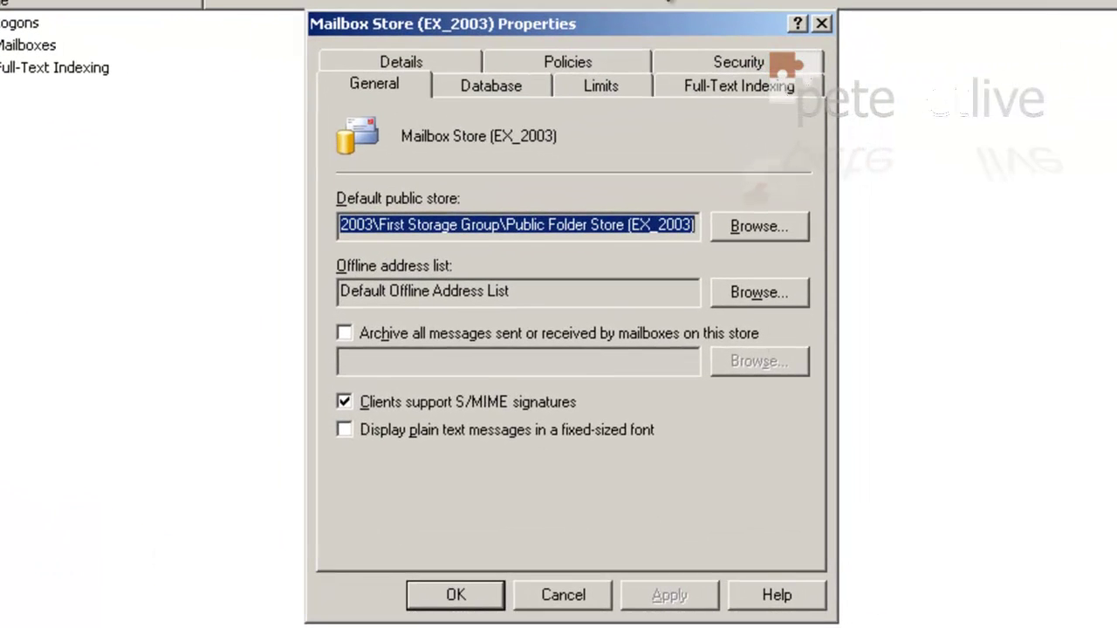
click(690, 67)
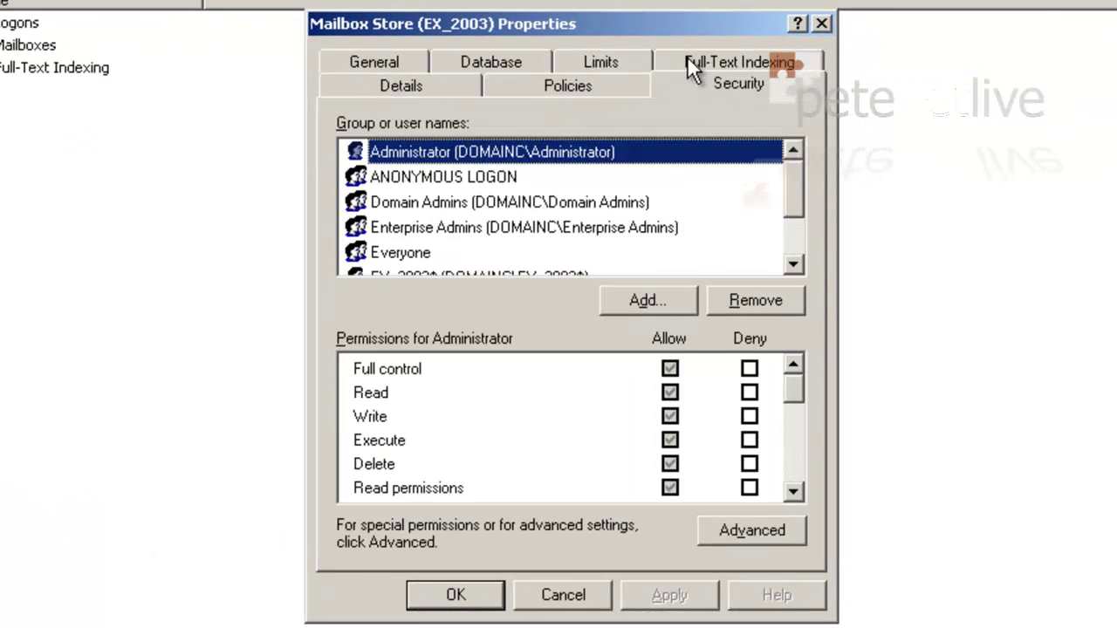
click(635, 303)
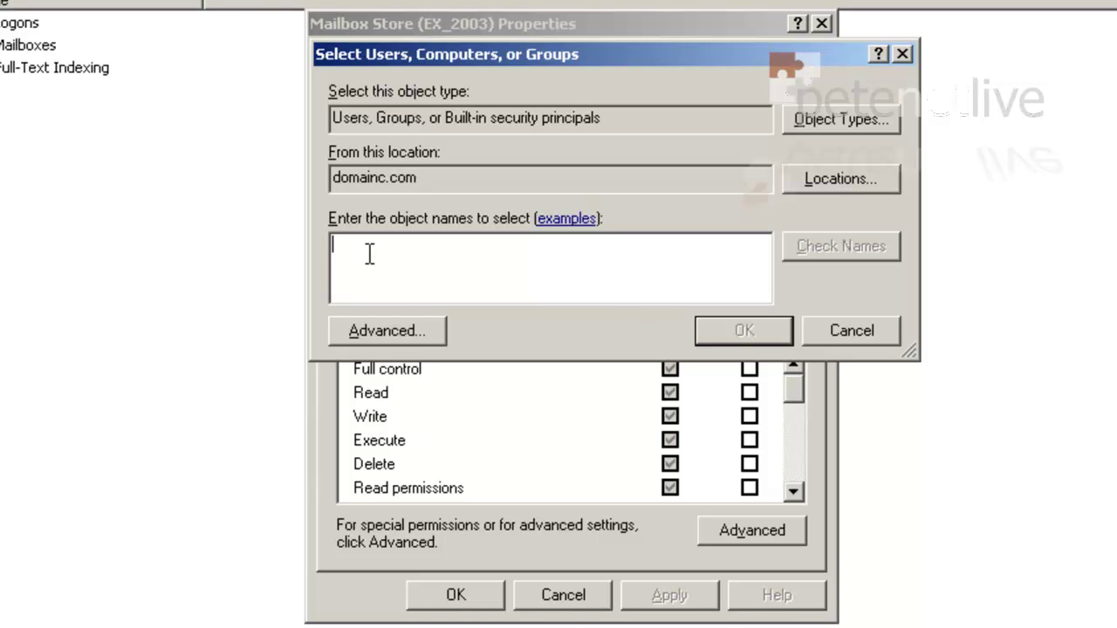
text(ex)
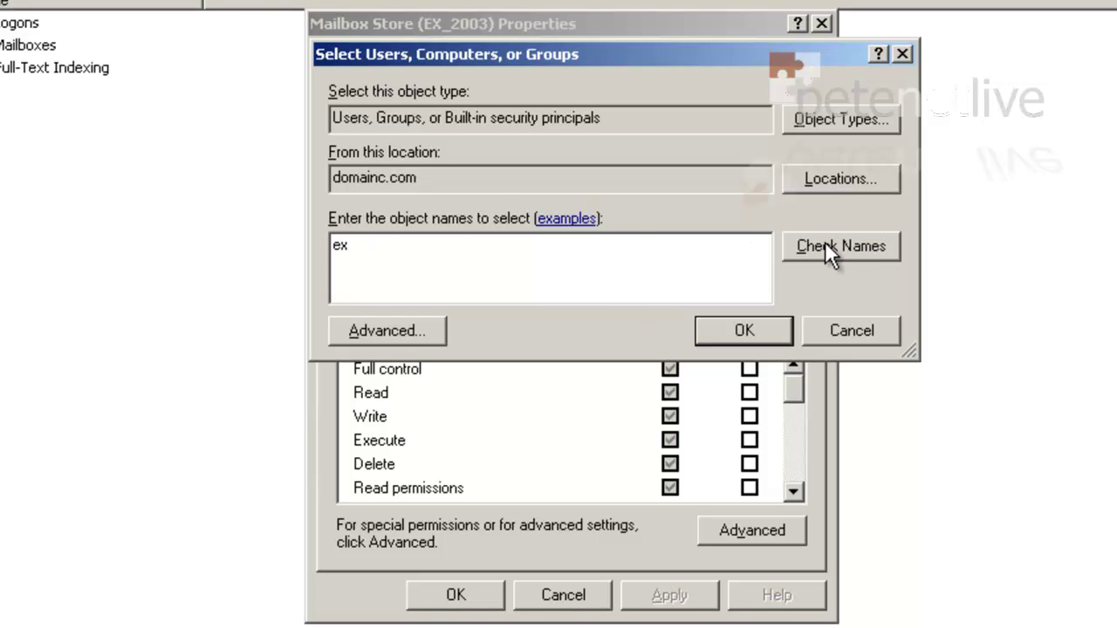
click(824, 243)
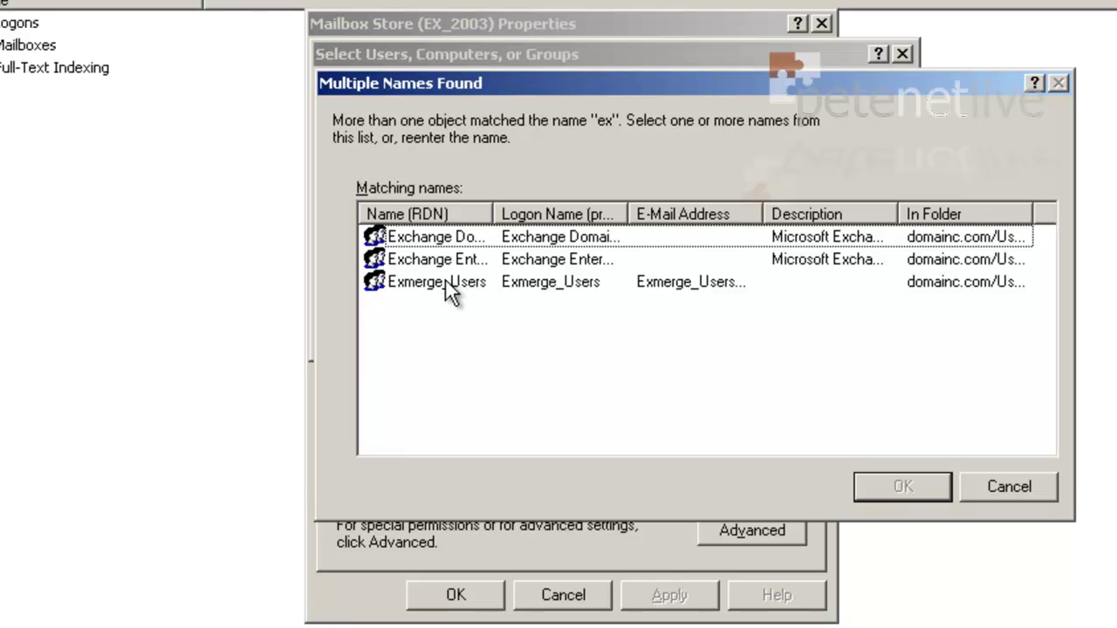
click(447, 283)
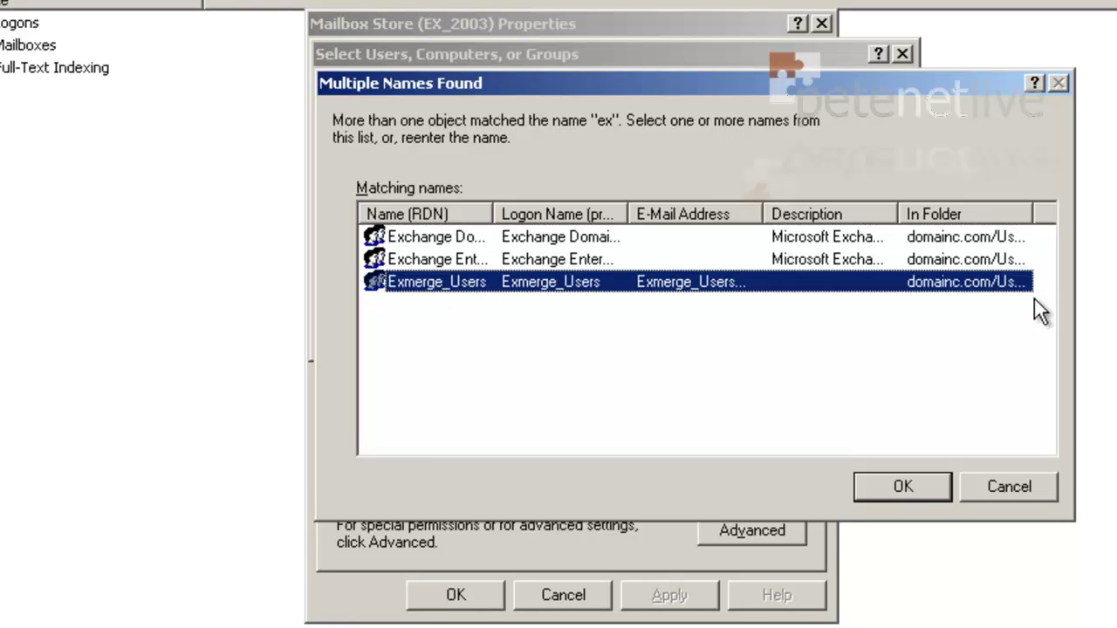
click(925, 483)
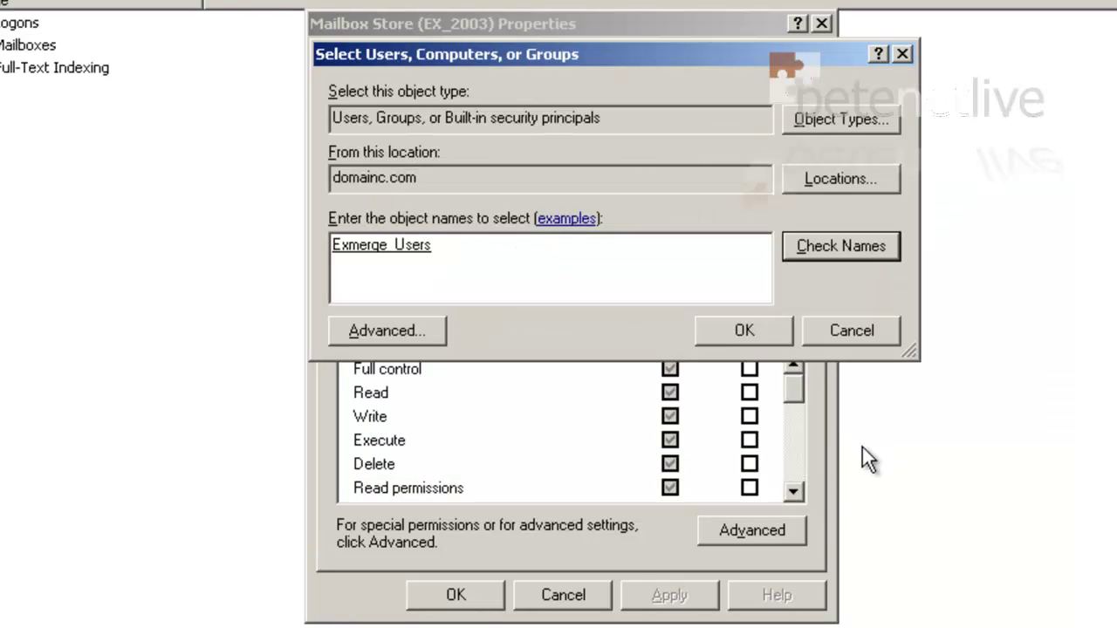
click(740, 330)
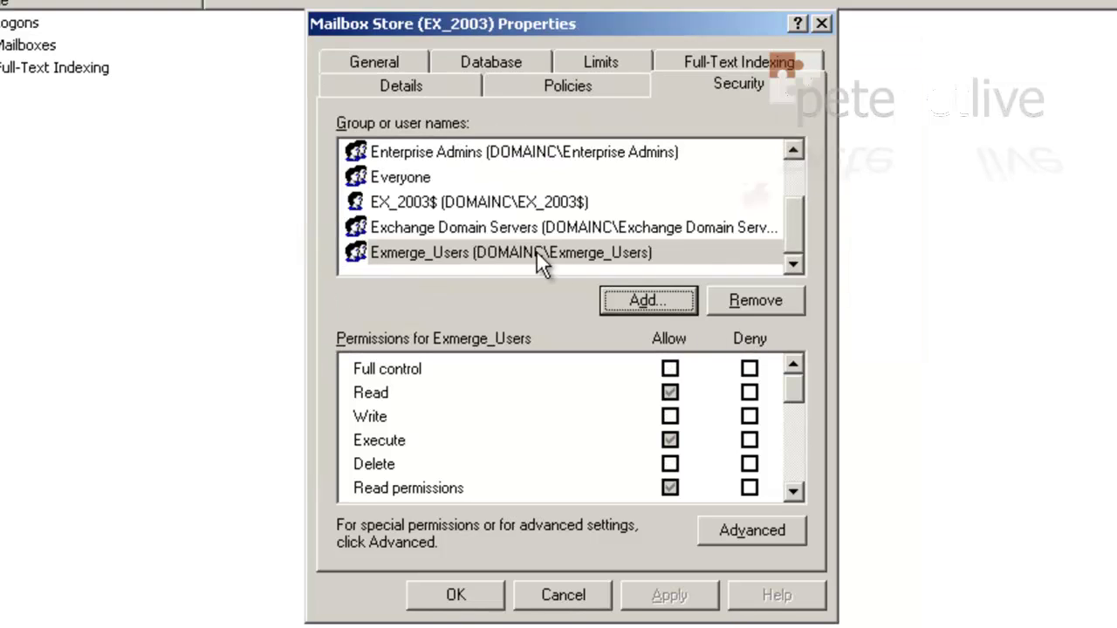
click(670, 368)
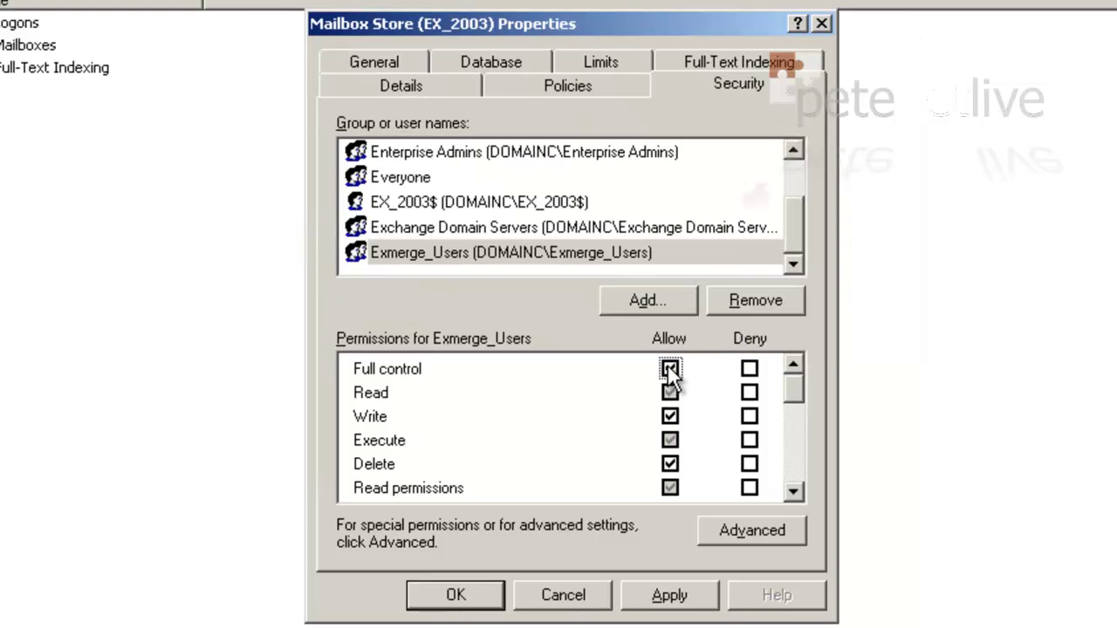
drag(799, 387, 785, 475)
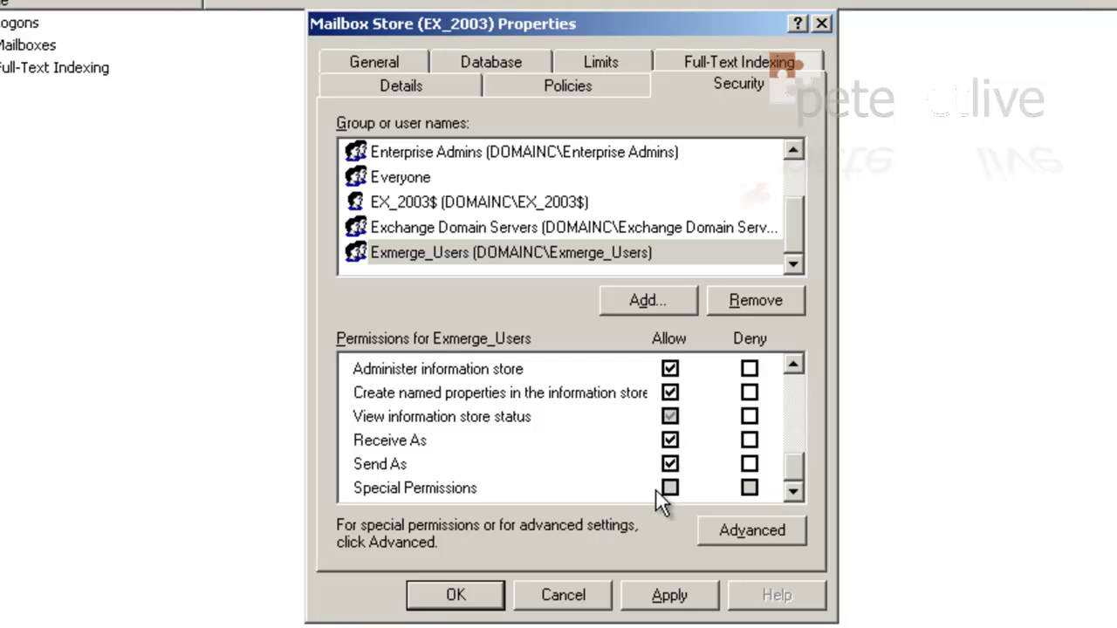
click(668, 597)
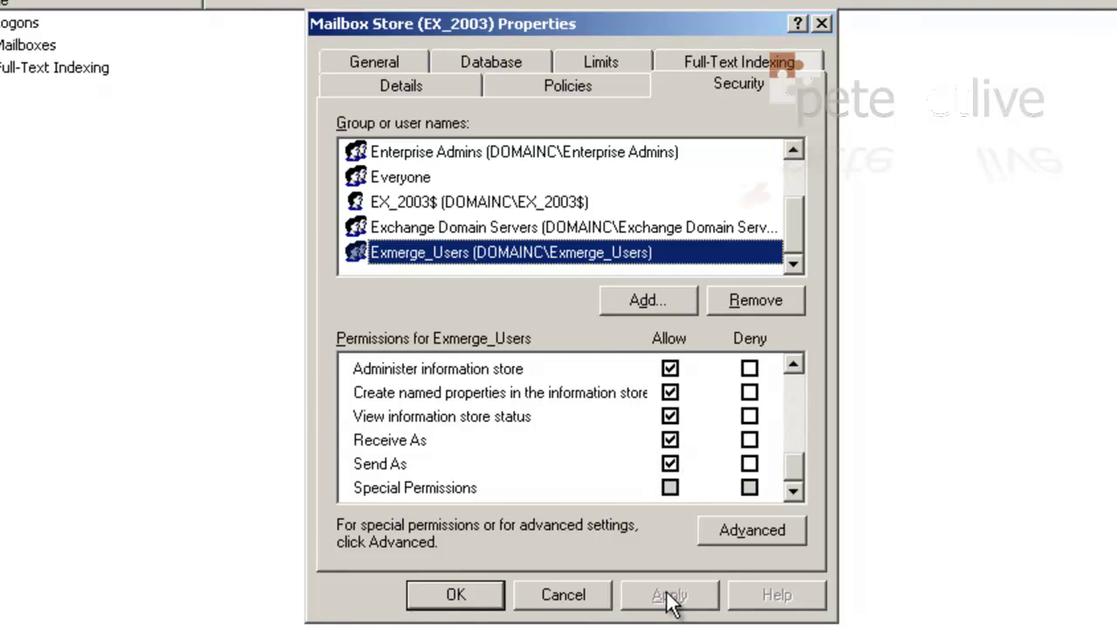
click(456, 595)
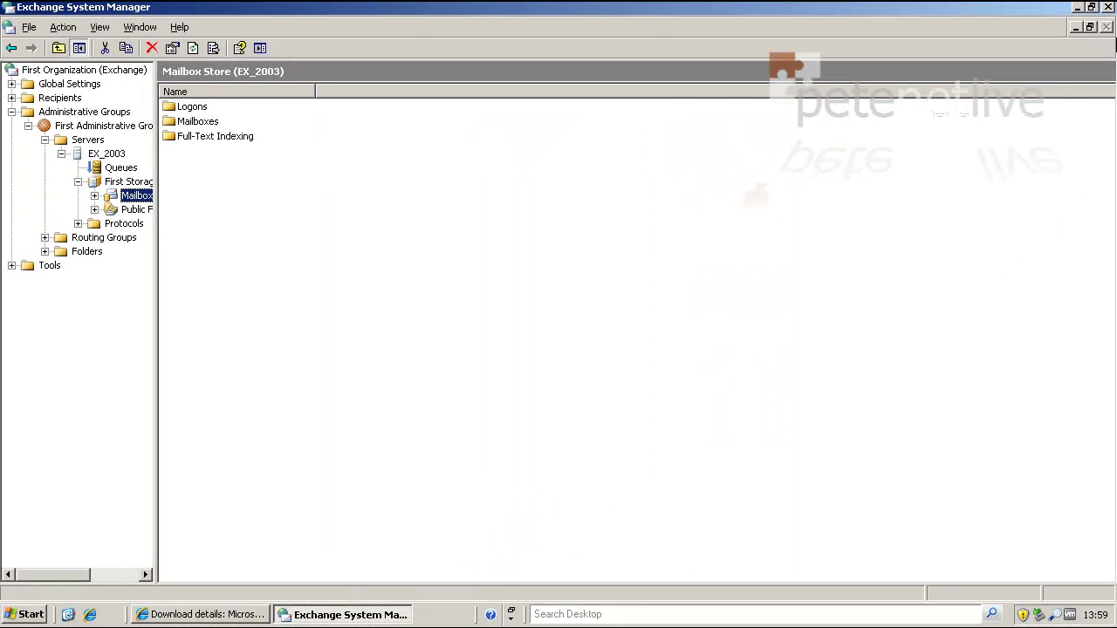
- Close System Manager and save Exmerge.EXE from the download page to the Desktop
click(1107, 7)
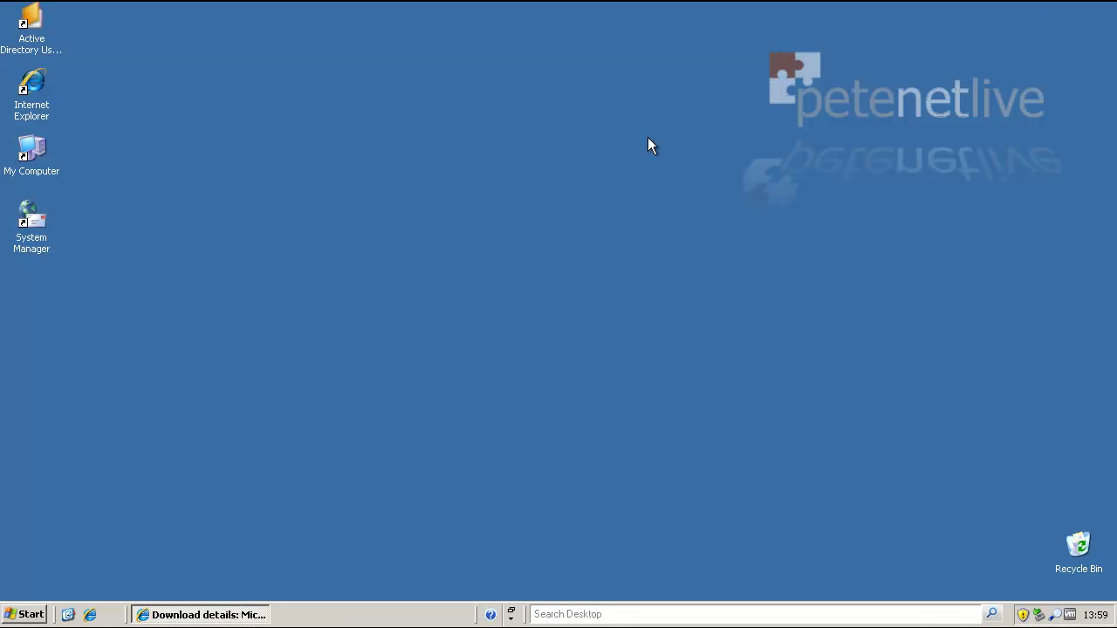
click(186, 616)
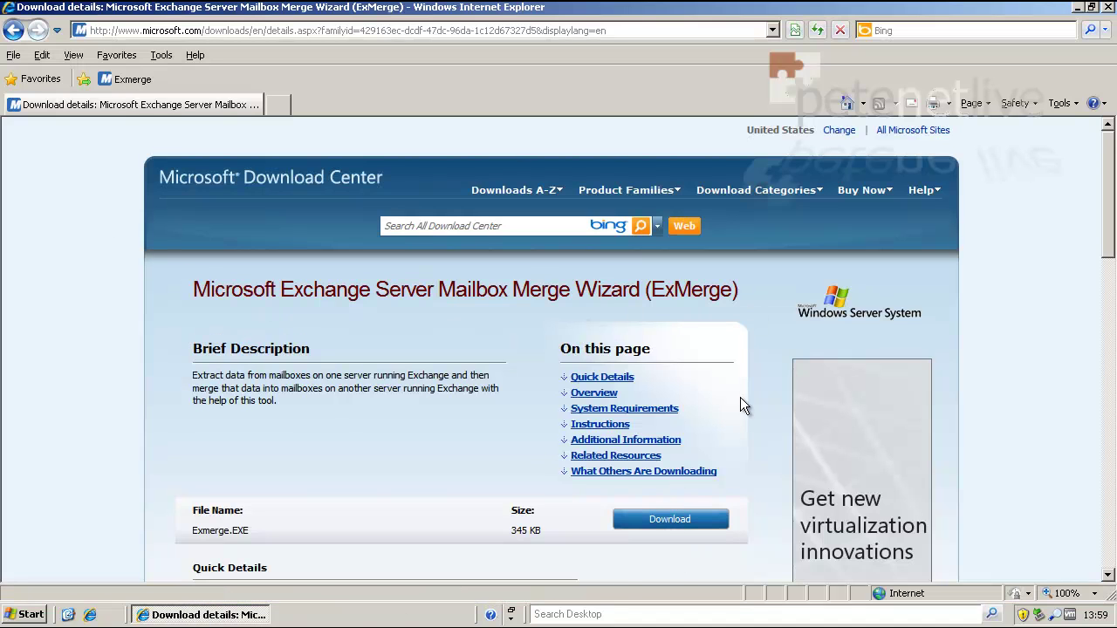
click(667, 521)
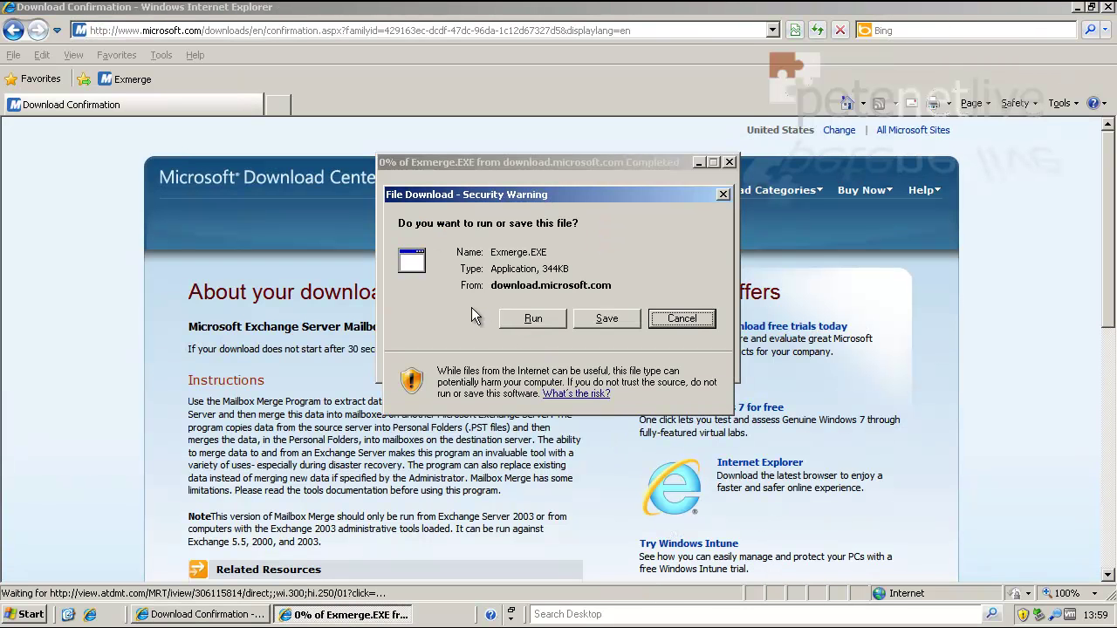
click(599, 318)
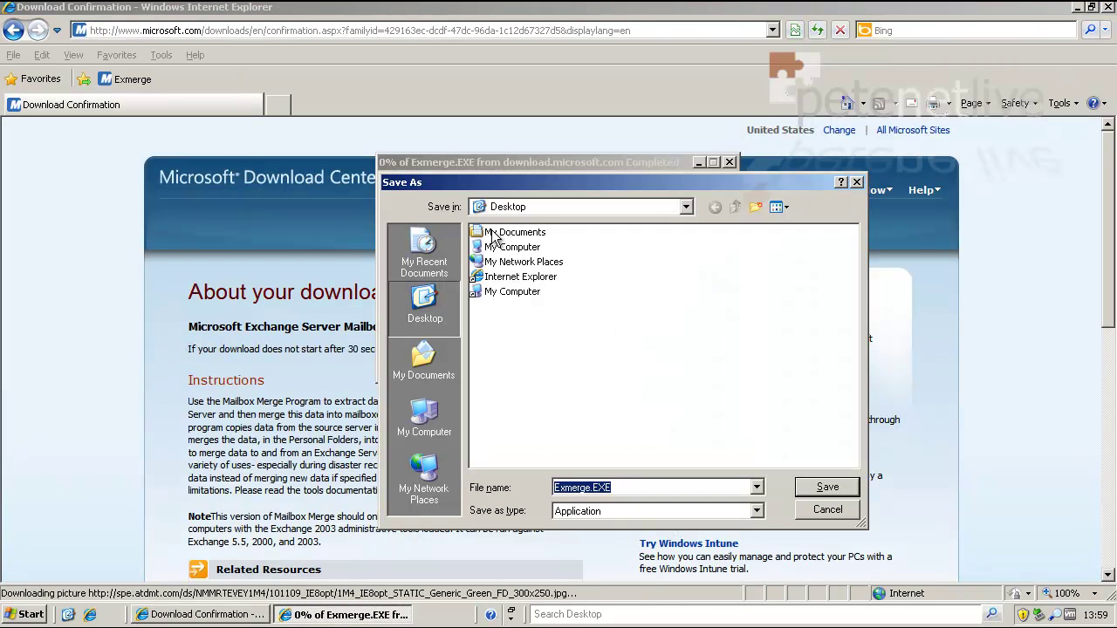
click(820, 489)
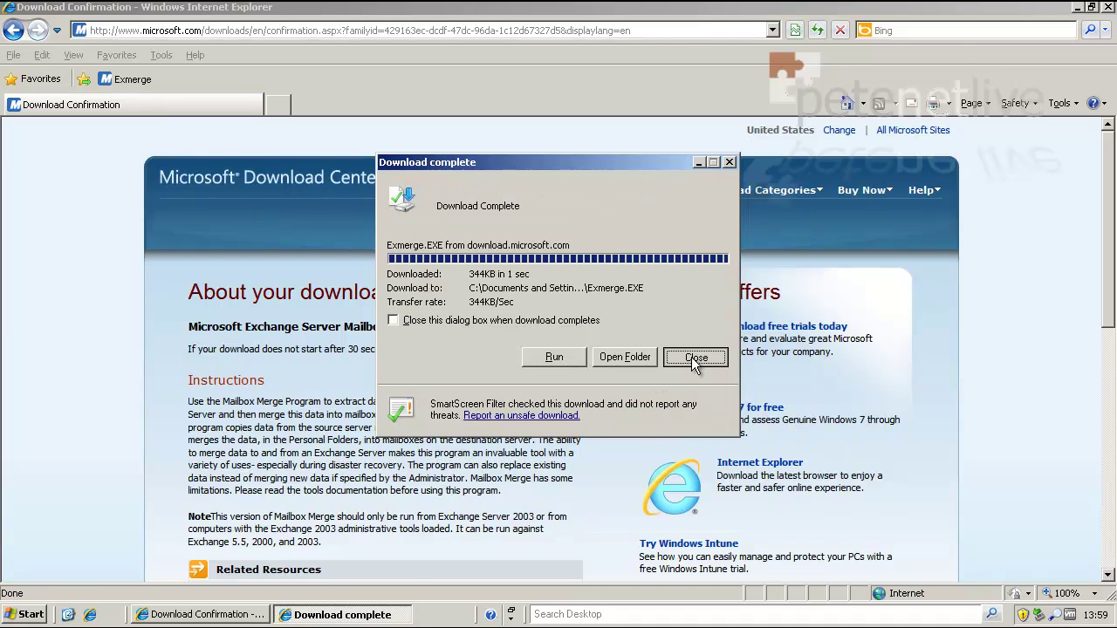
click(695, 359)
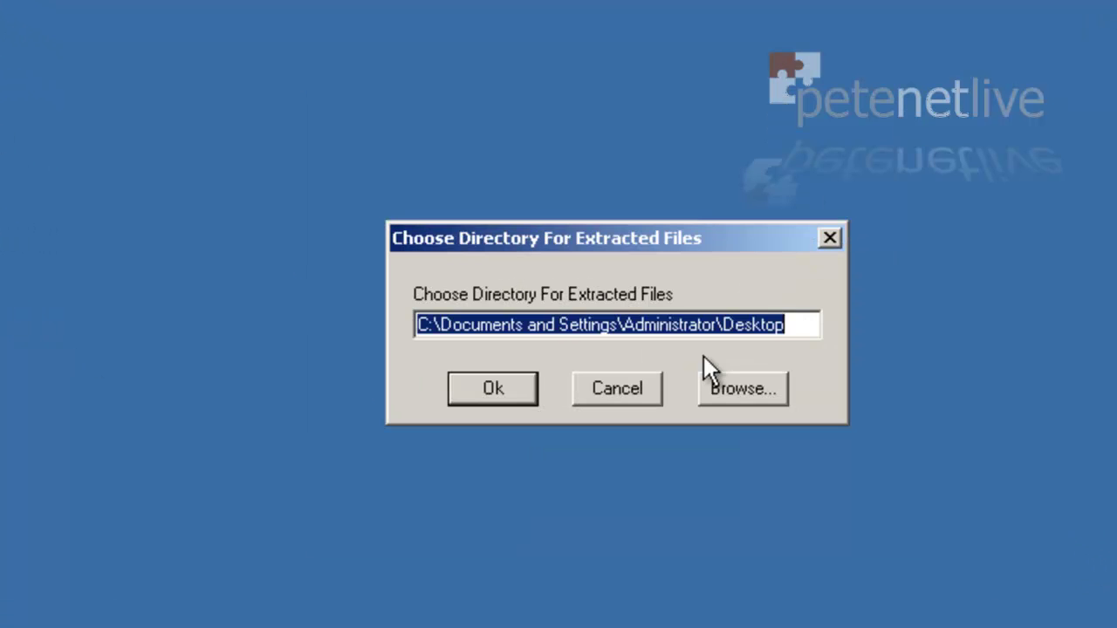
- Extract the ExMerge files into a Desktop\exmerge\ folder
click(798, 323)
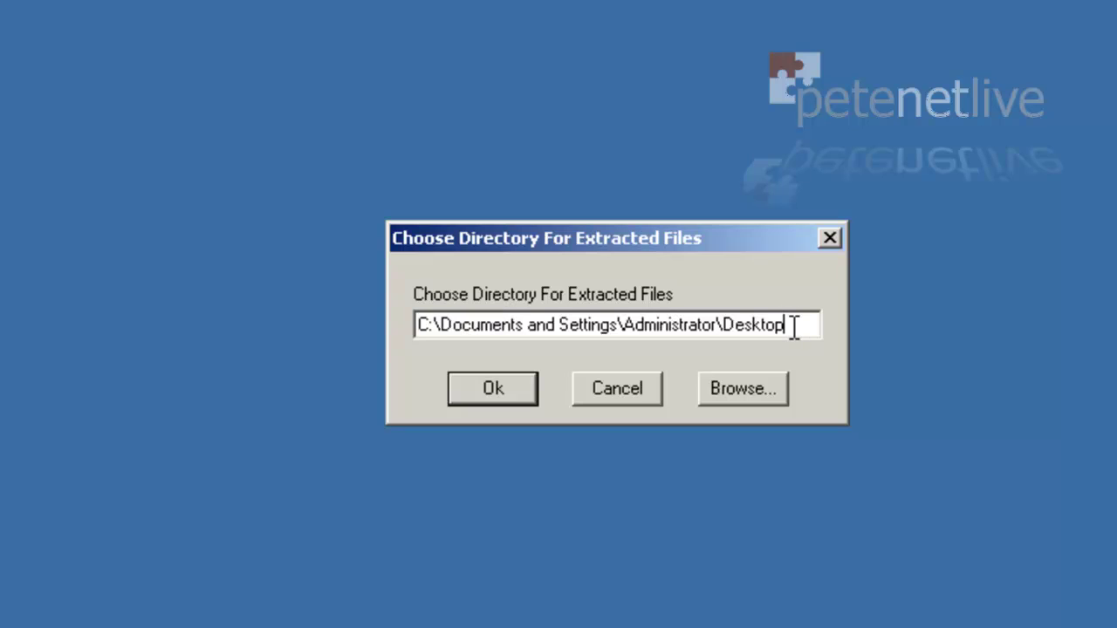
text(\exmerg)
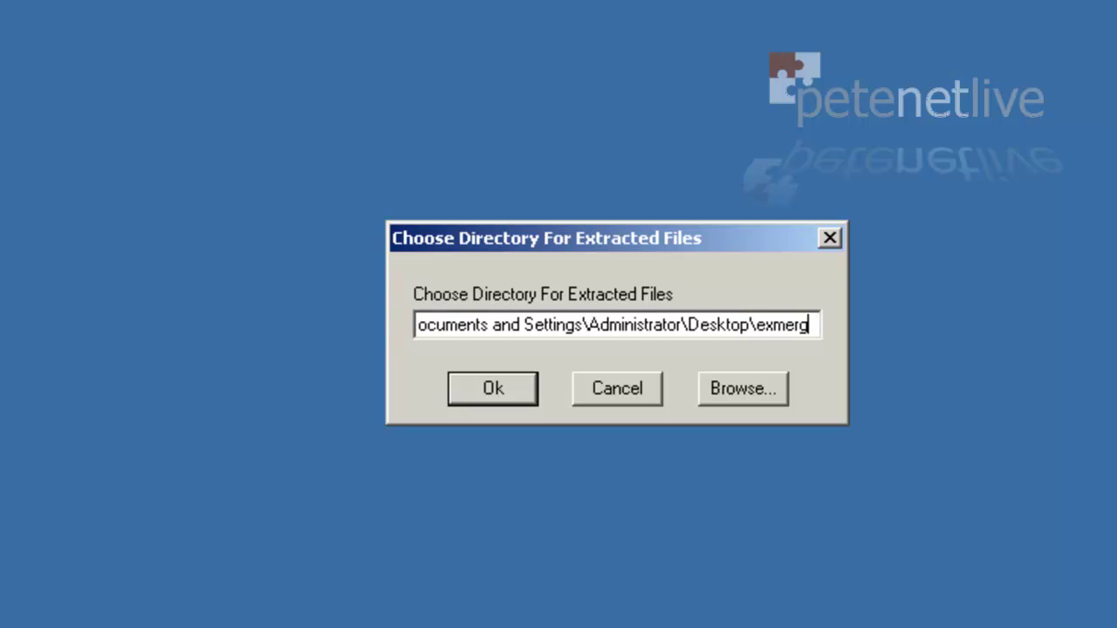
text(e\)
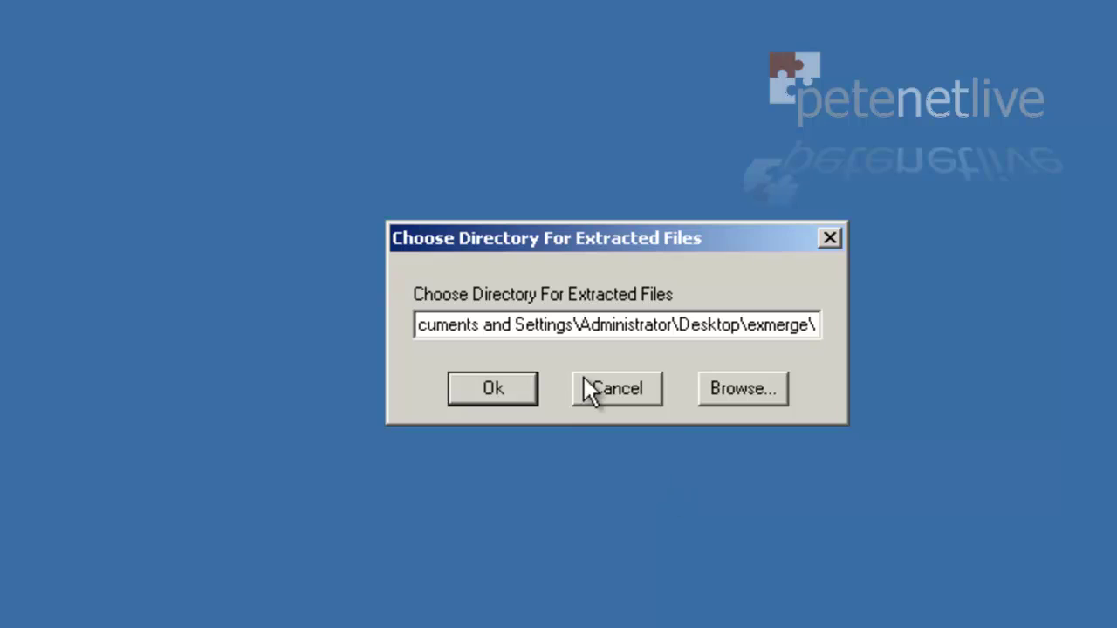
click(501, 384)
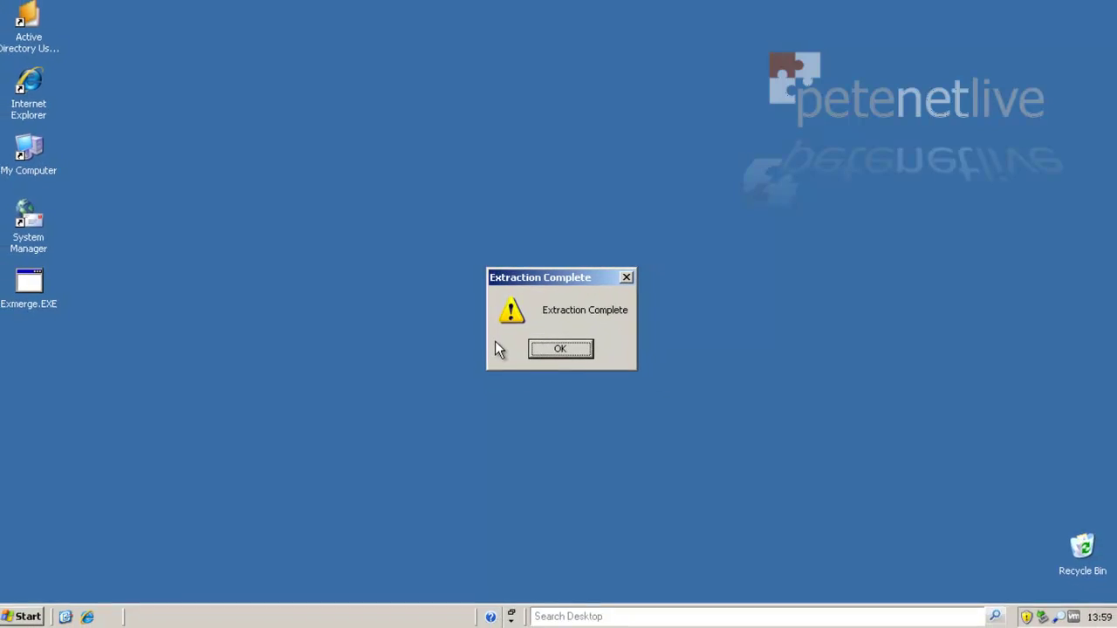
click(560, 349)
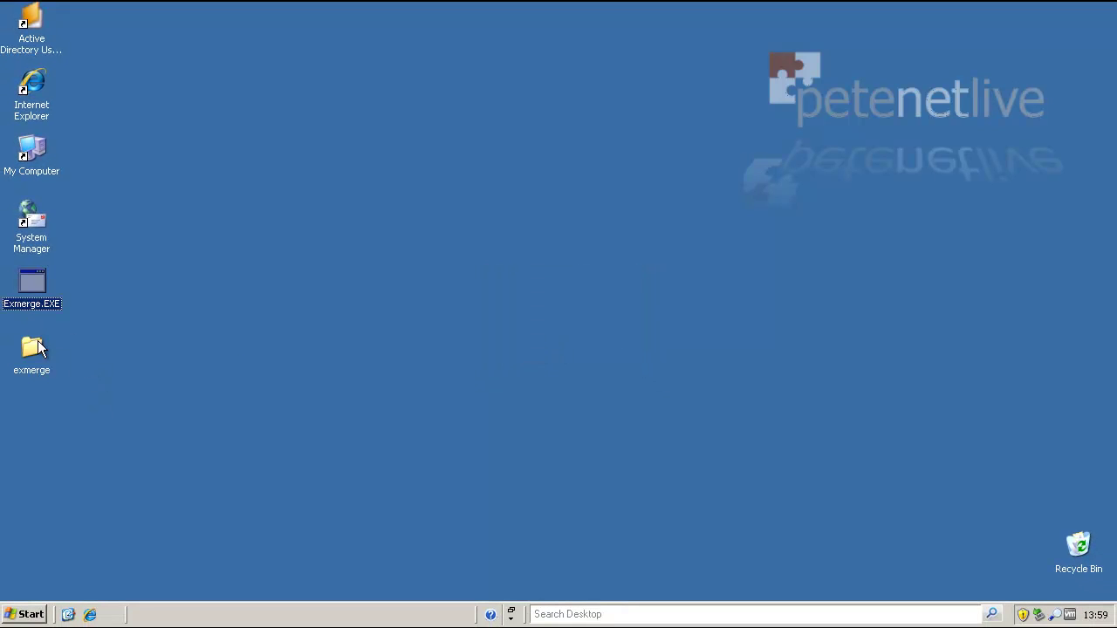
- Cut ExMerge.exe and ExMerge.ini from the extracted Exmerge folder
double_click(24, 349)
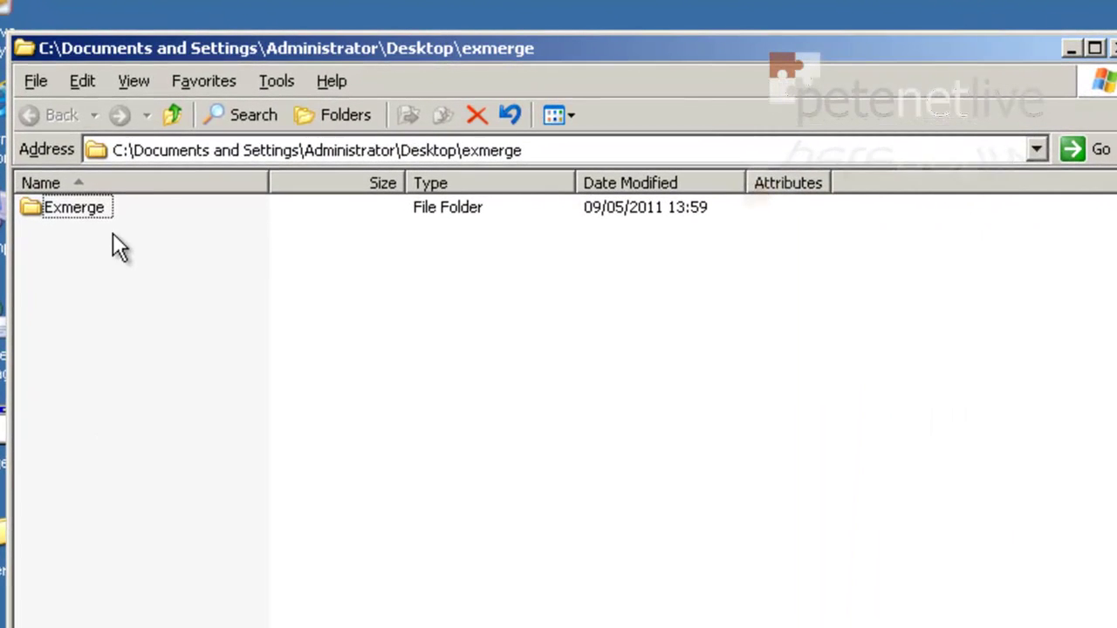
double_click(79, 209)
click(83, 231)
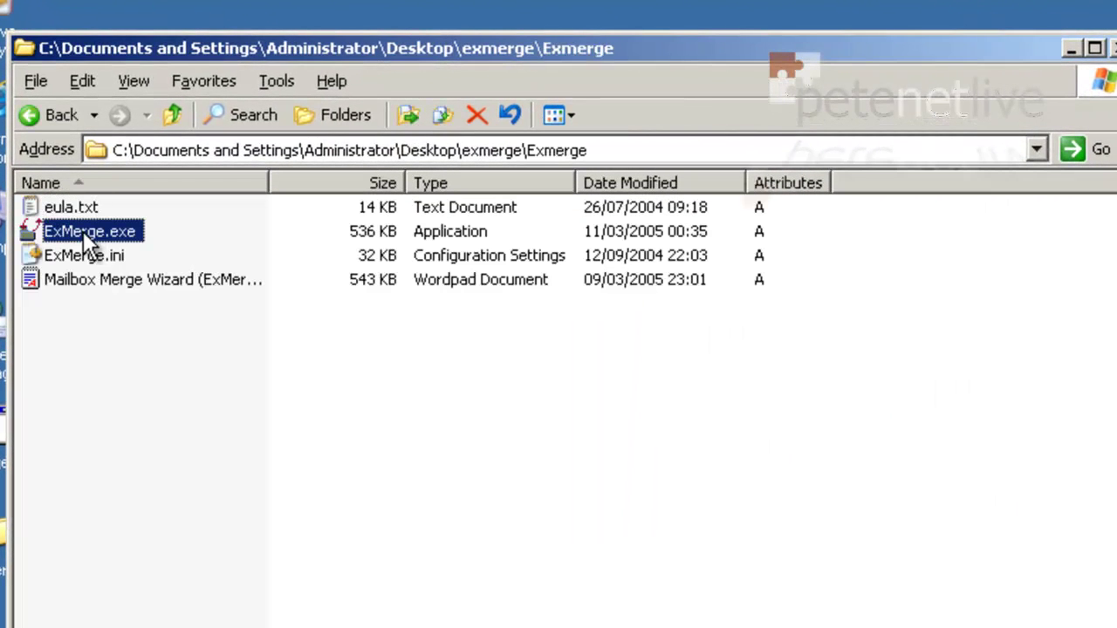
key(shift+Down)
right_click(86, 232)
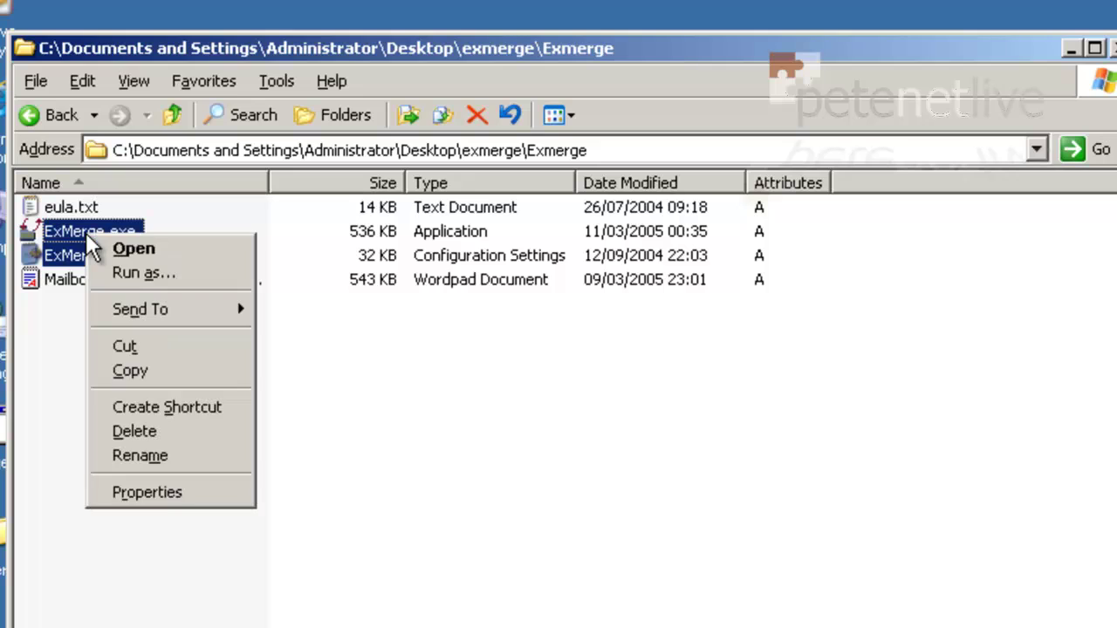
click(123, 345)
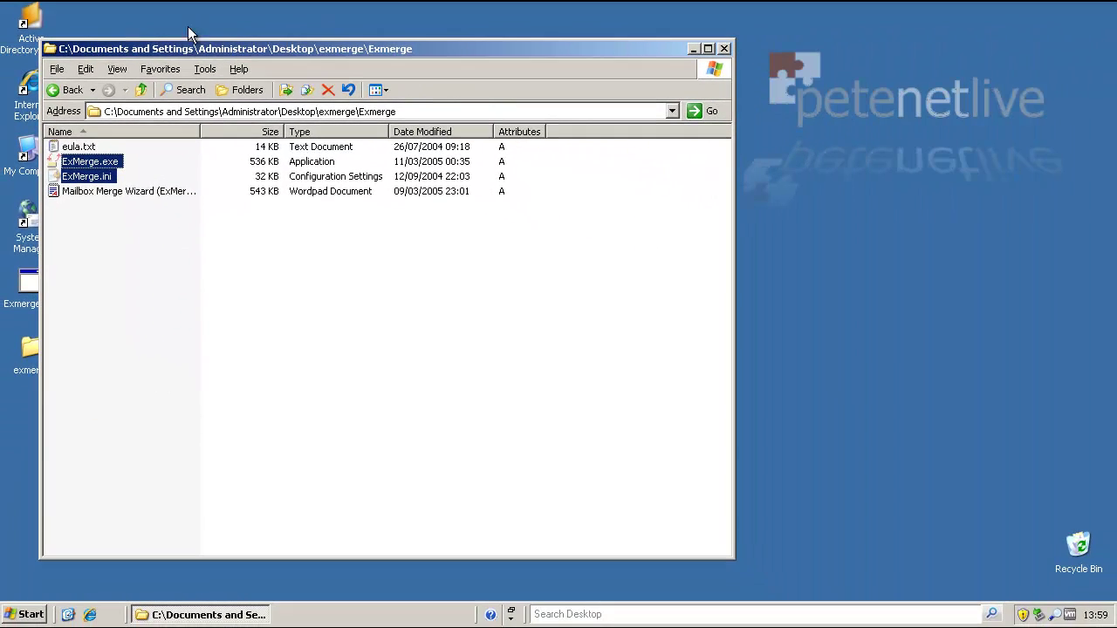
- Paste the two ExMerge files into C:\Program Files\Exchsrvr\bin and close the window
click(141, 90)
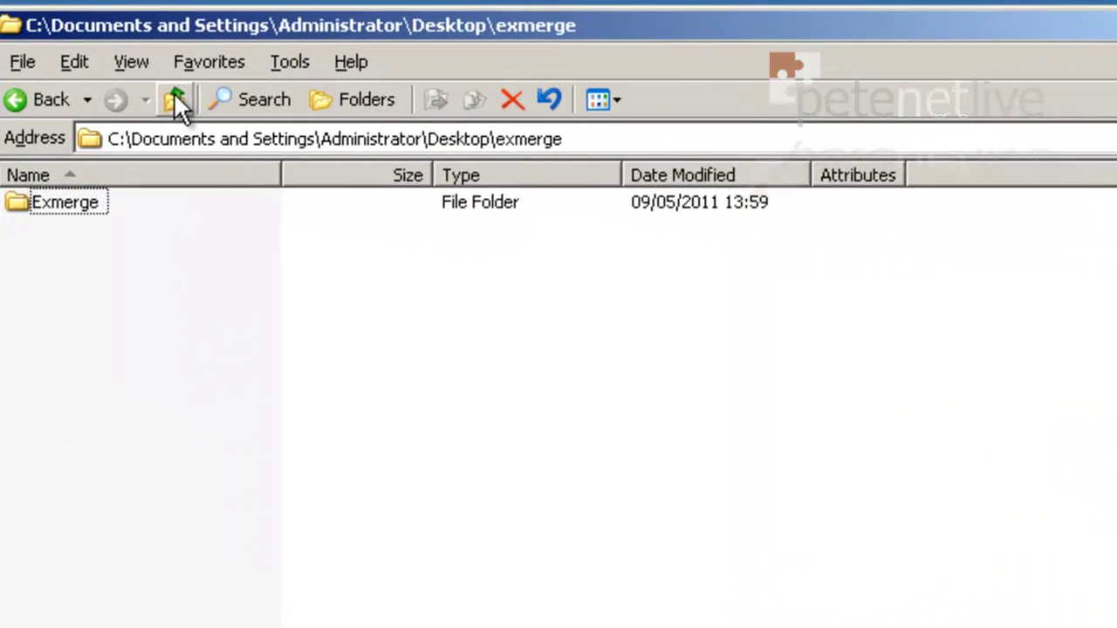
click(173, 94)
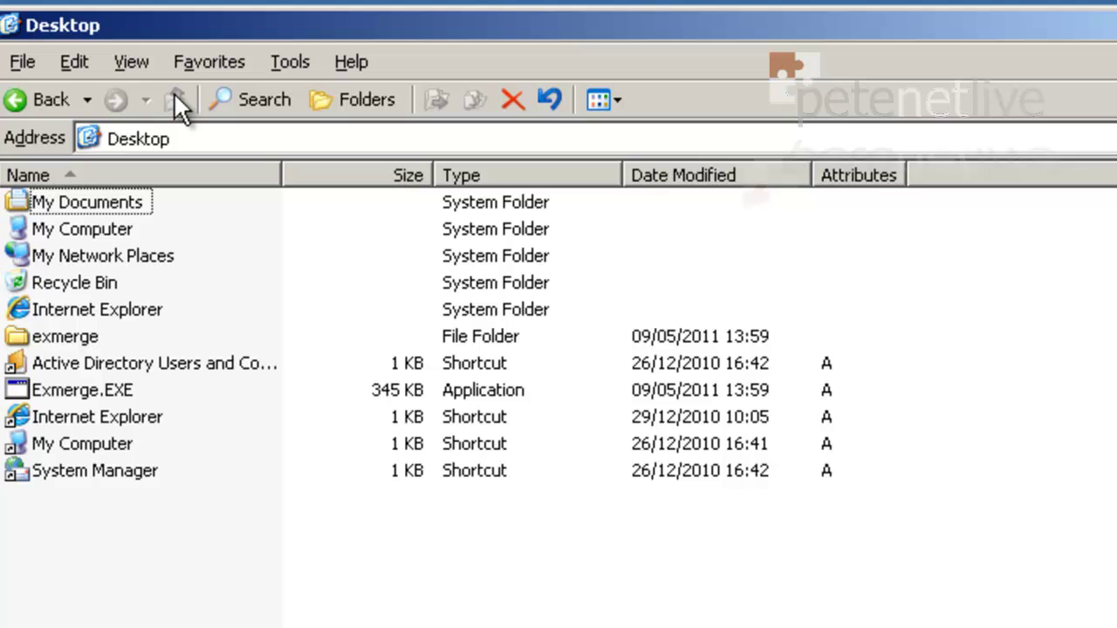
double_click(63, 229)
double_click(56, 250)
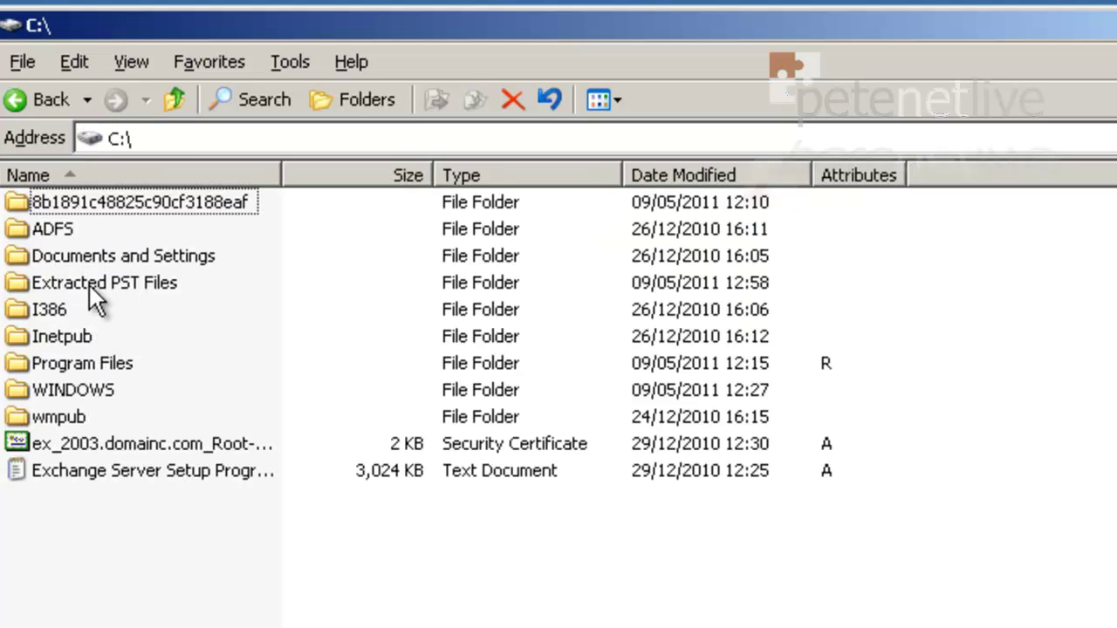
double_click(69, 363)
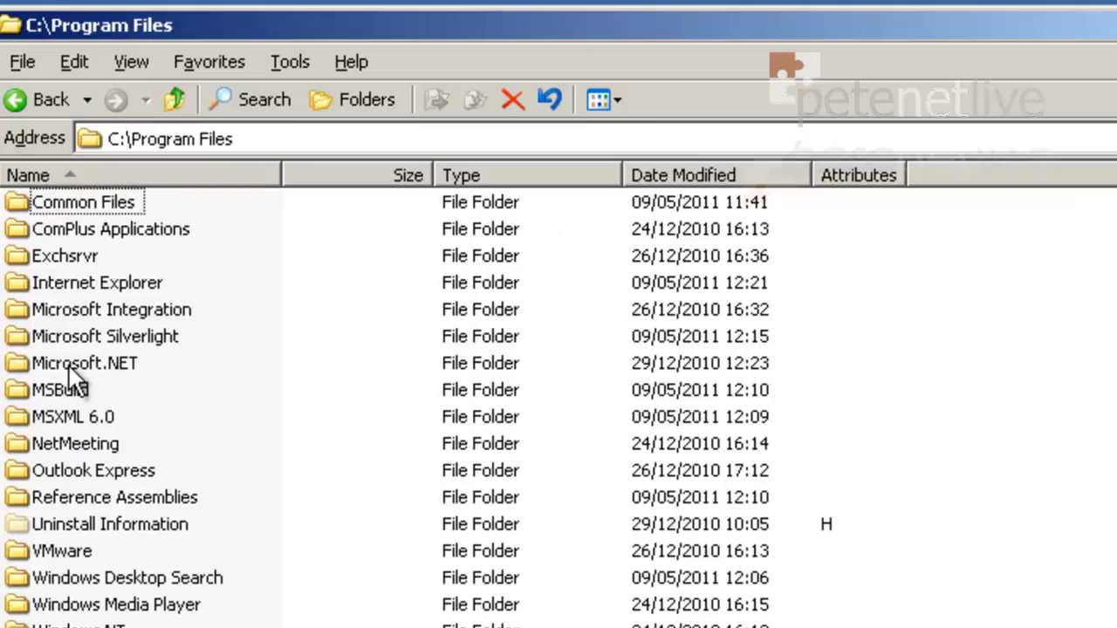
double_click(63, 253)
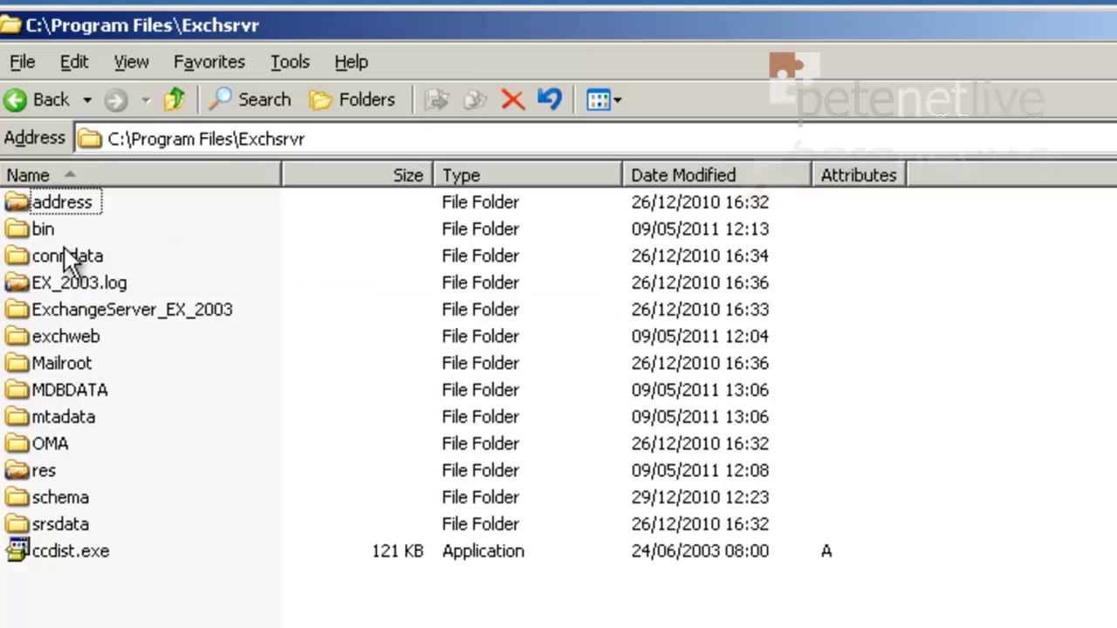
double_click(46, 231)
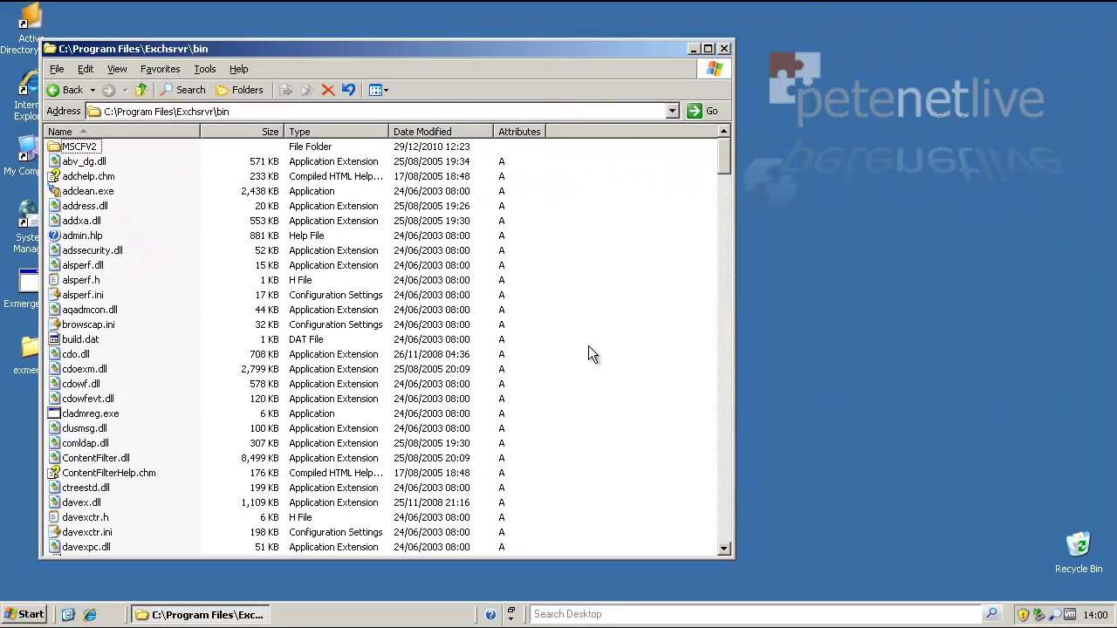
right_click(588, 346)
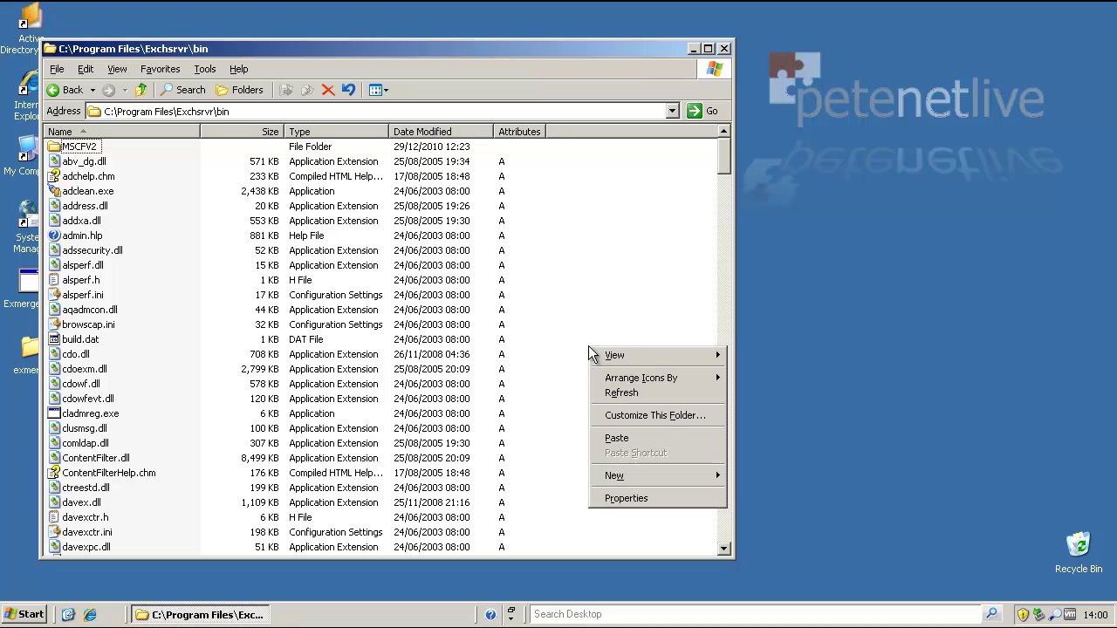
click(647, 439)
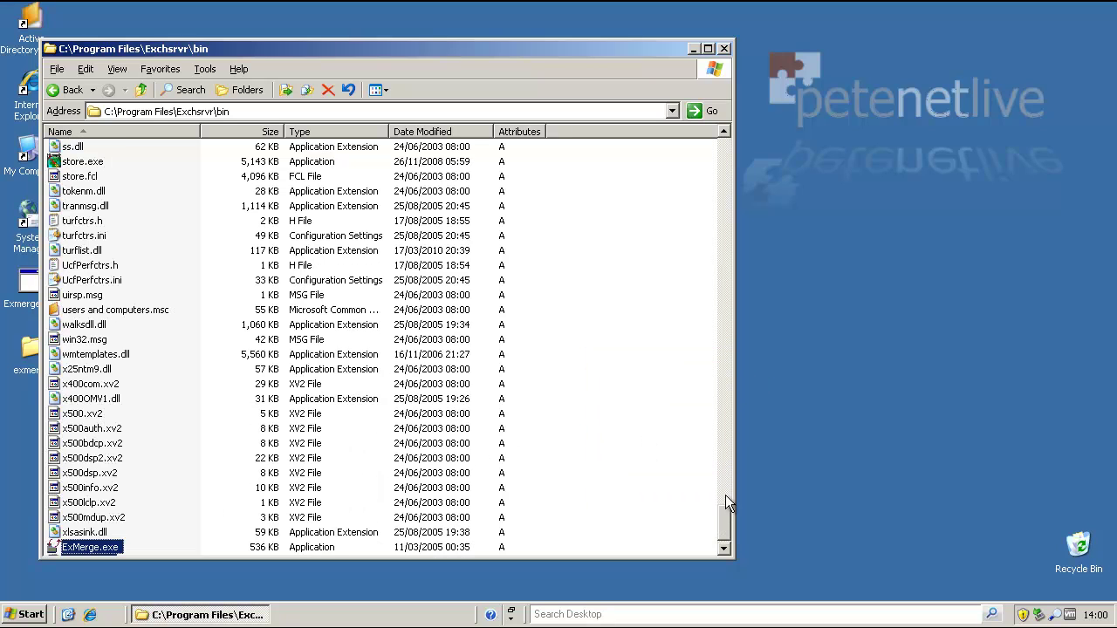
click(724, 548)
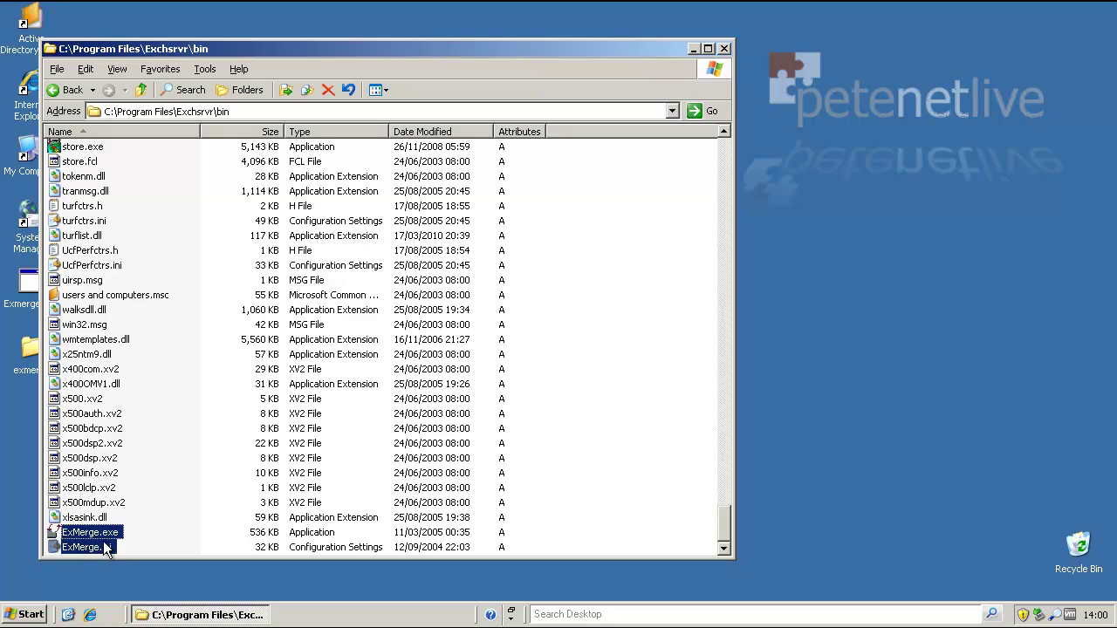
click(725, 49)
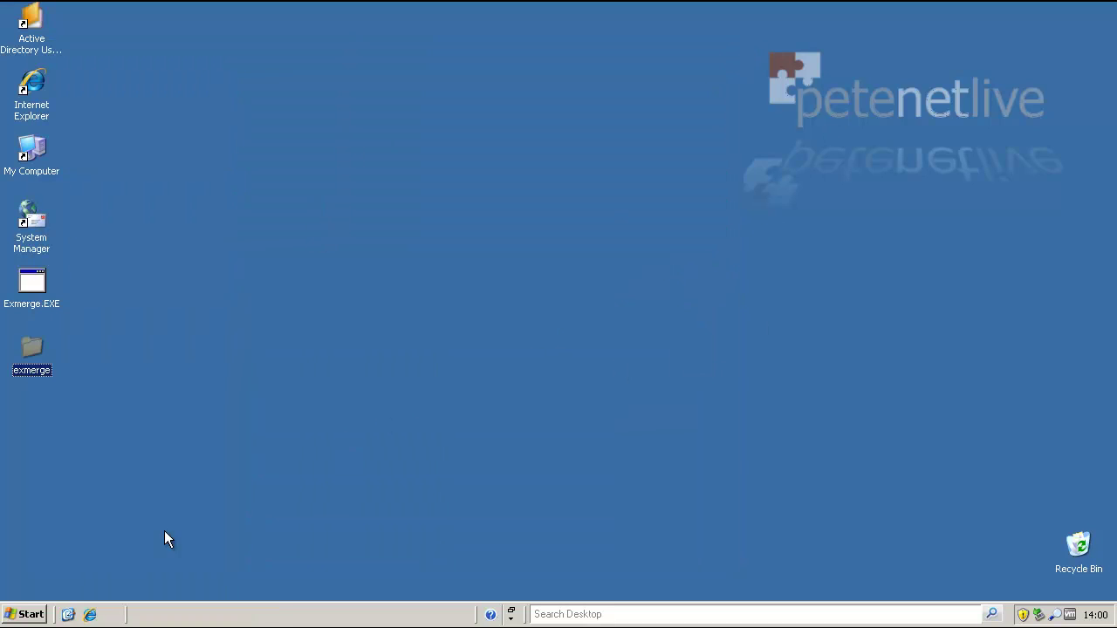
- Restart Windows Server 2003 from the Shut Down dialog and log back on
click(23, 618)
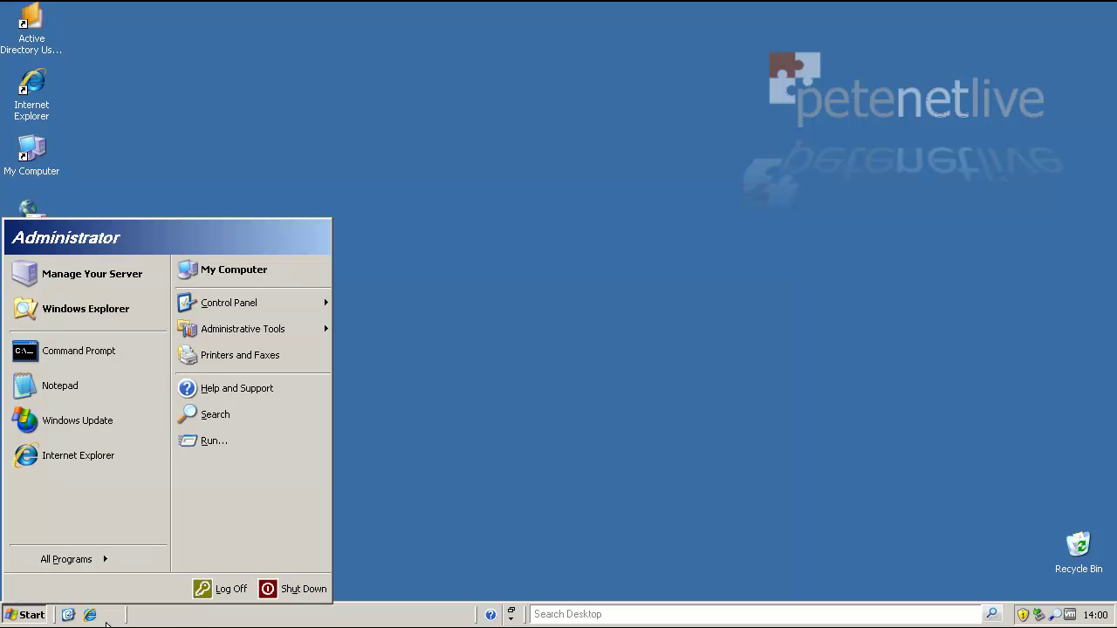
click(267, 592)
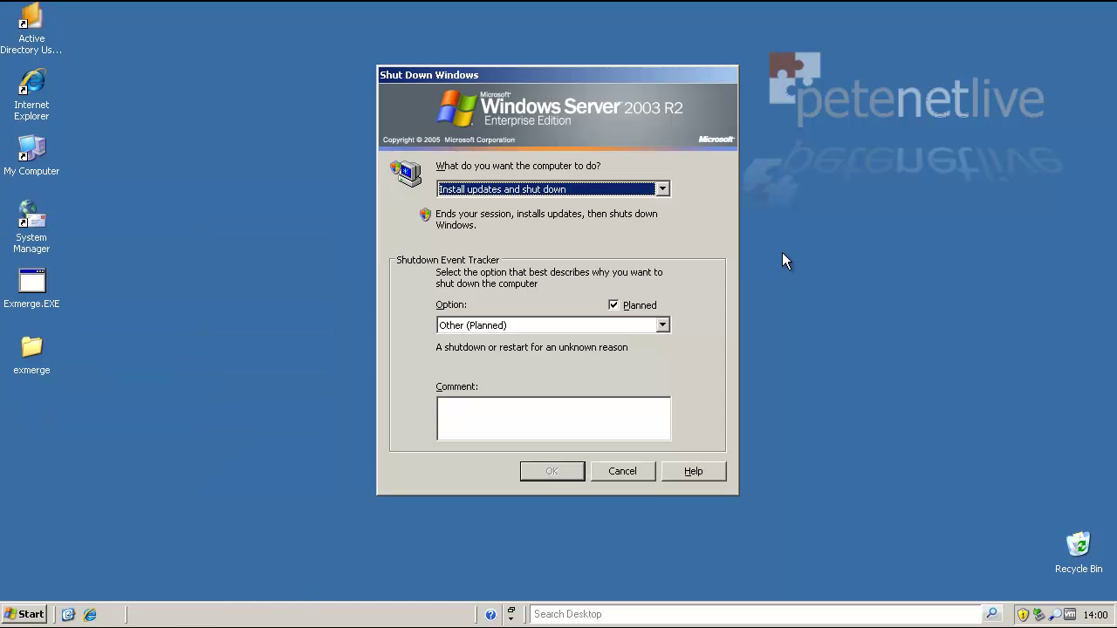
click(540, 191)
click(473, 243)
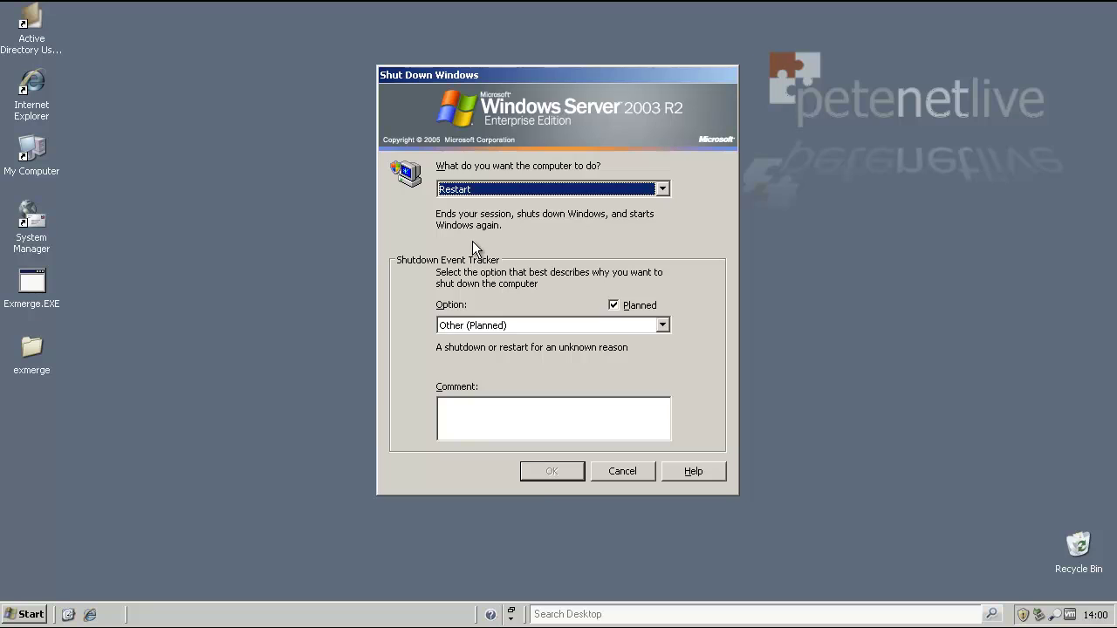
click(477, 417)
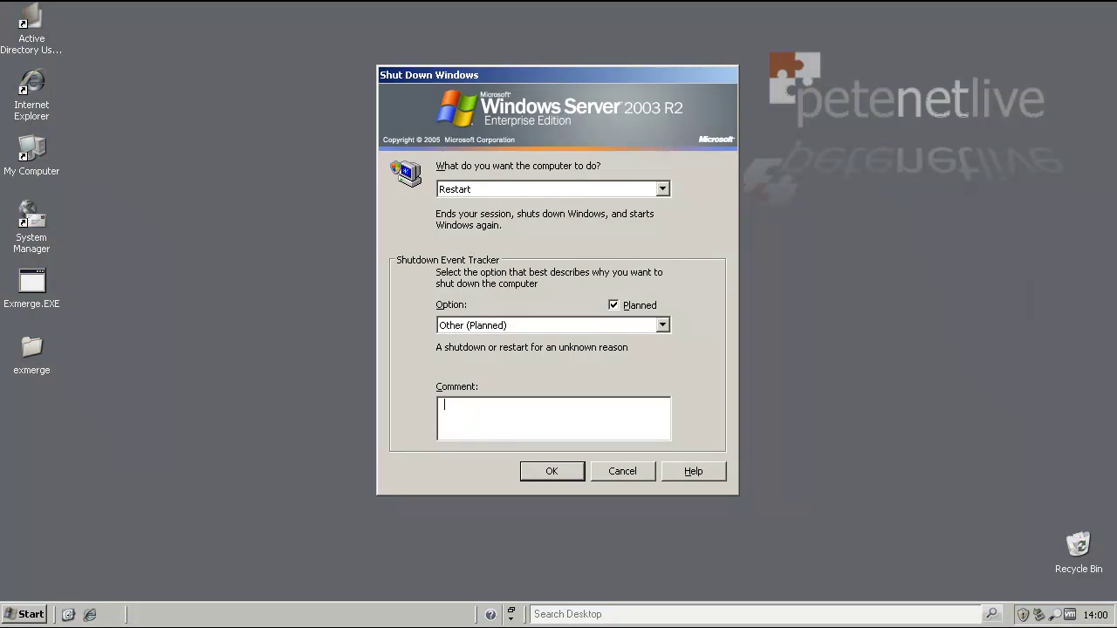
click(545, 476)
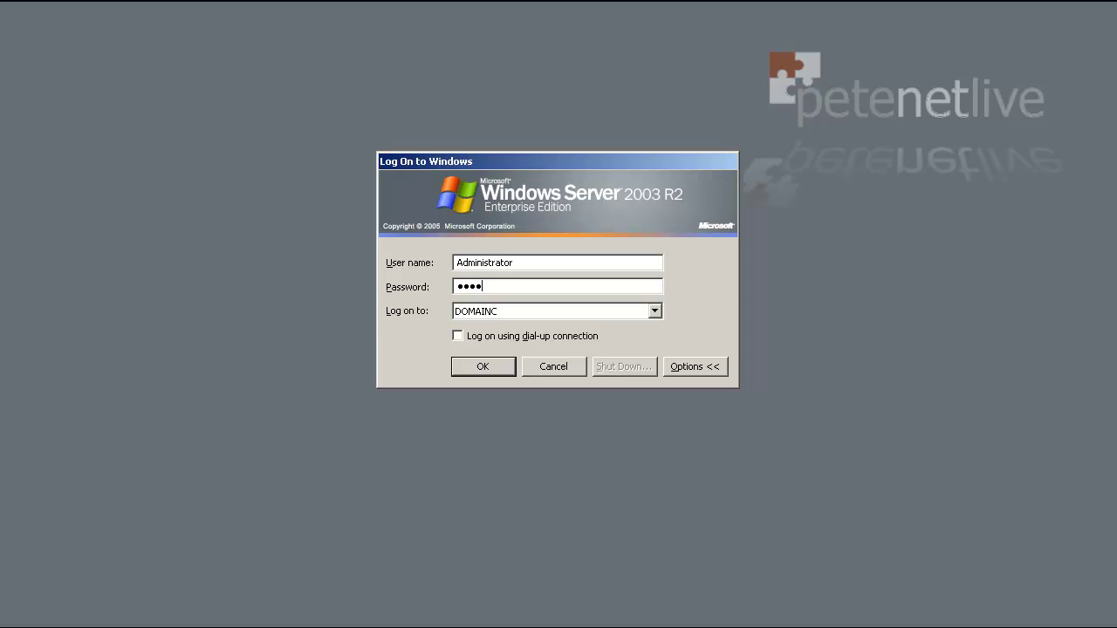
key(Return)
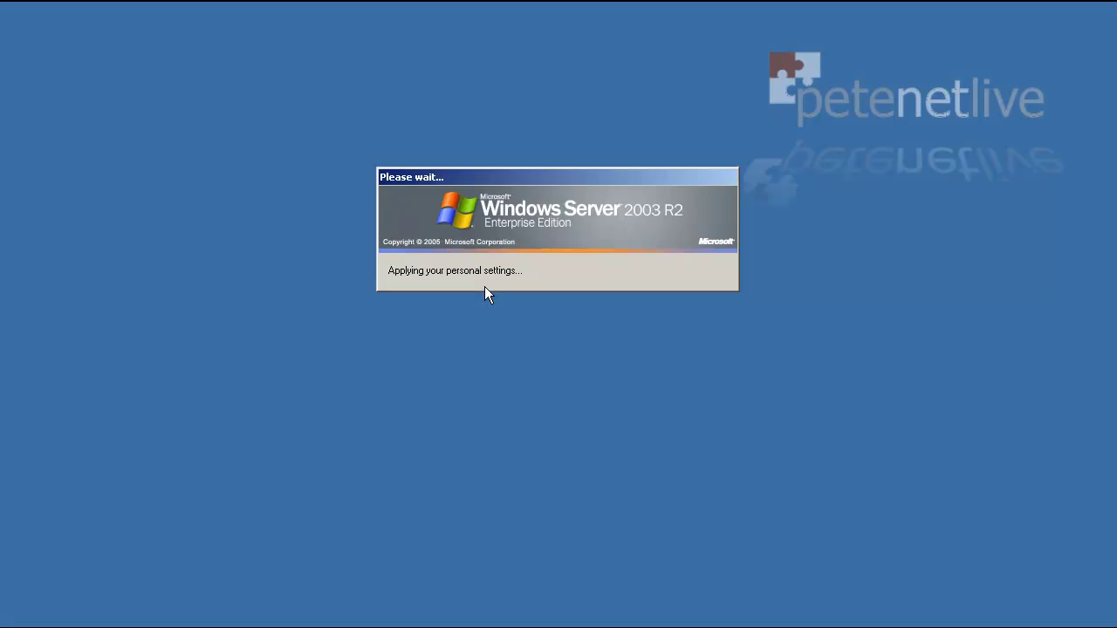
- Delete the Exmerge.EXE and exmerge items from the desktop
drag(44, 317, 41, 278)
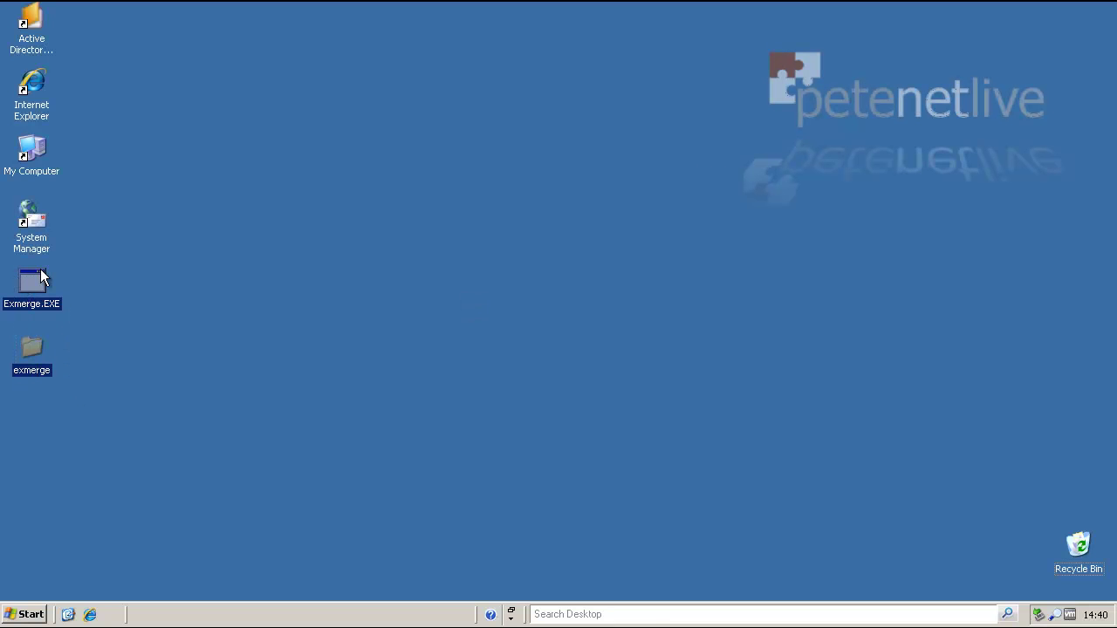
key(Delete)
key(Return)
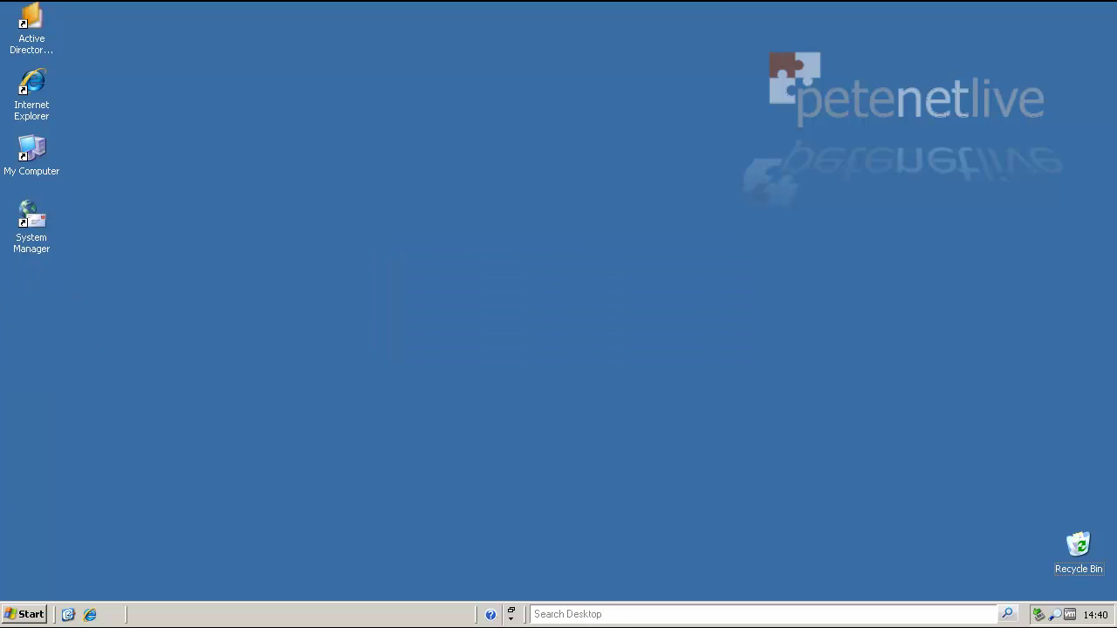
- Browse to C:\Program Files\Exchsrvr\bin and launch ExMerge.exe
right_click(33, 616)
click(61, 534)
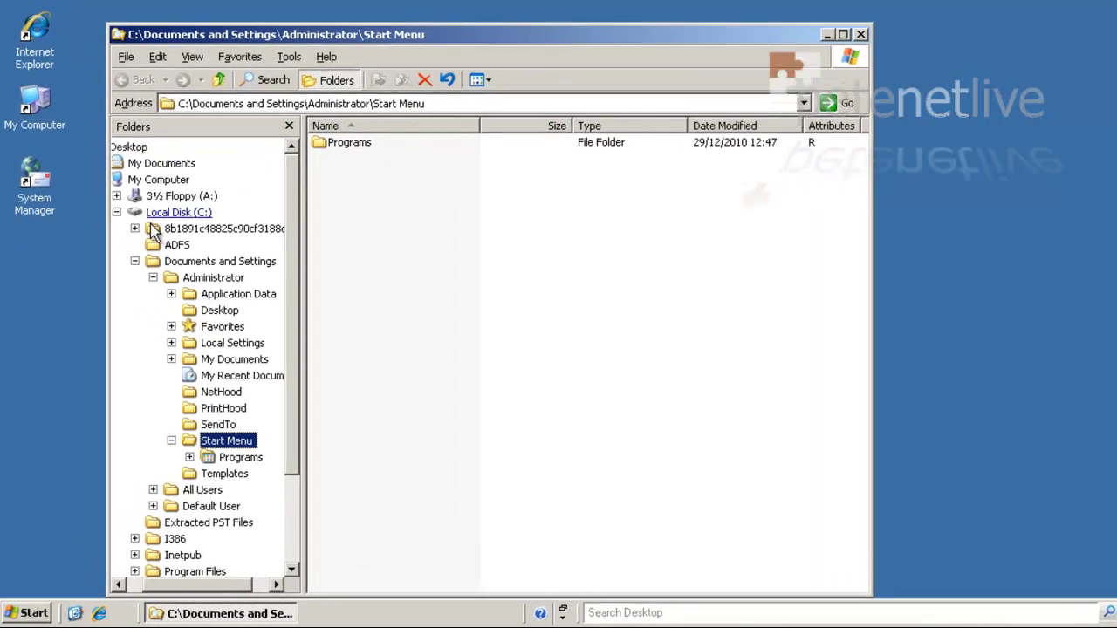
click(178, 212)
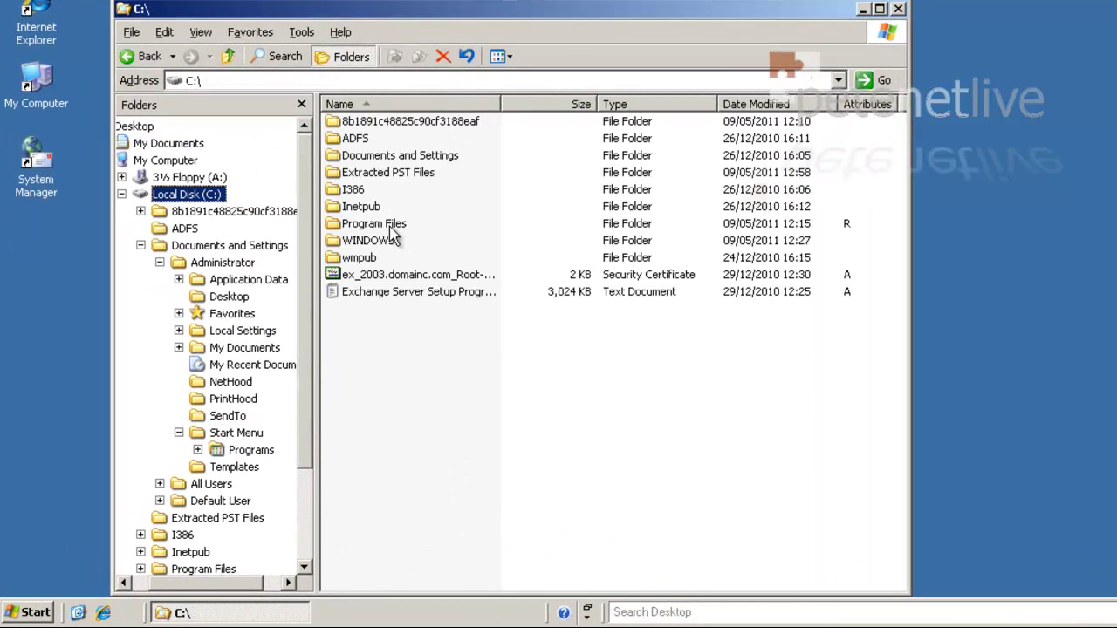
double_click(371, 225)
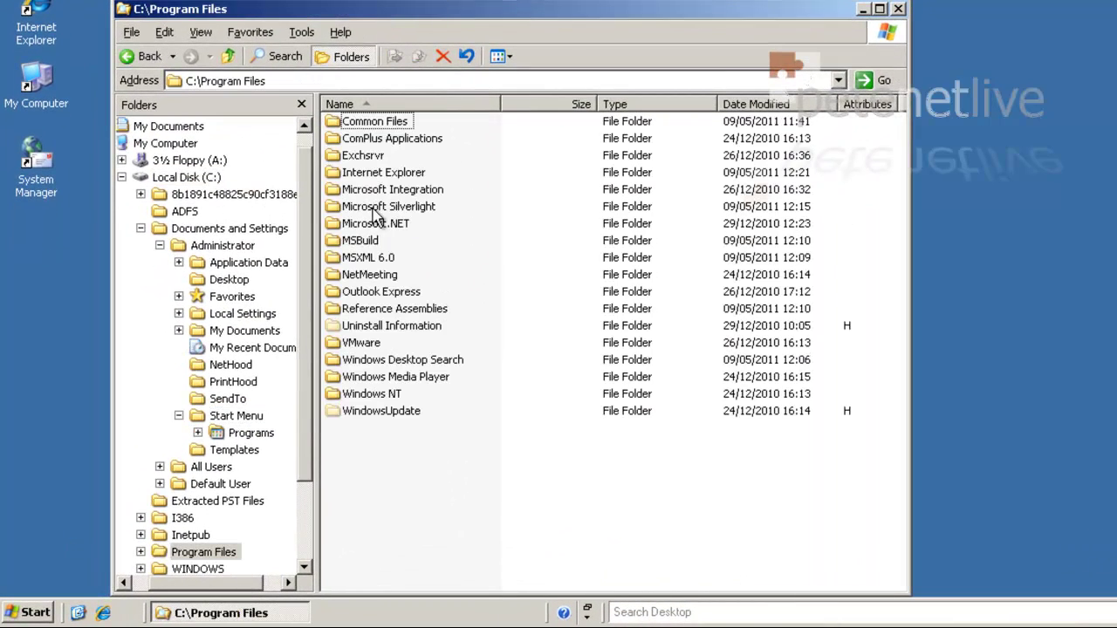
double_click(358, 157)
double_click(349, 140)
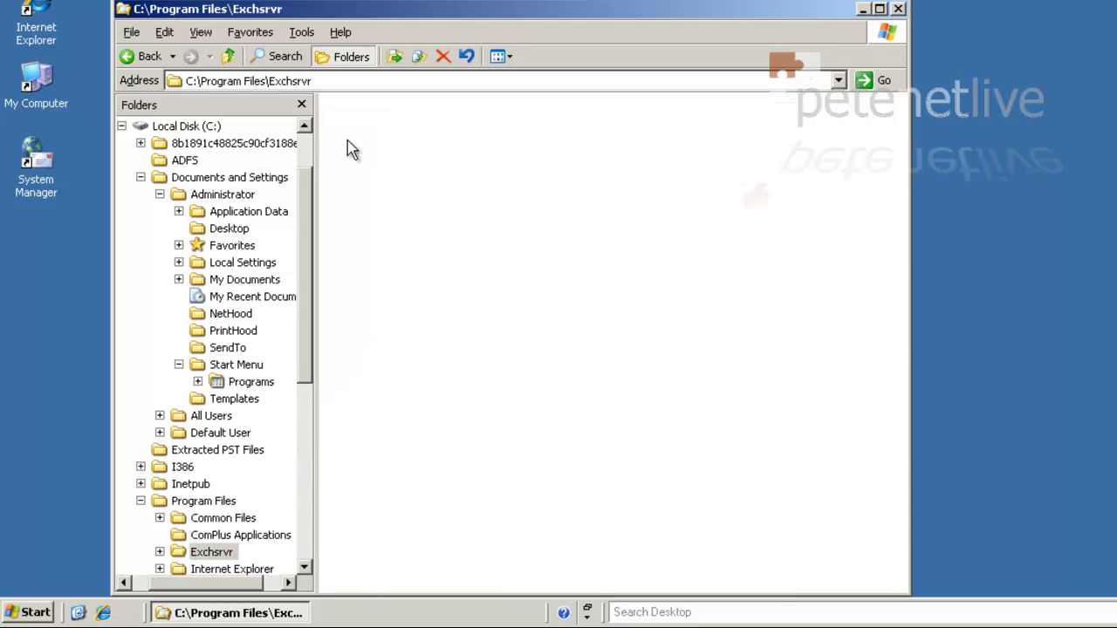
click(355, 394)
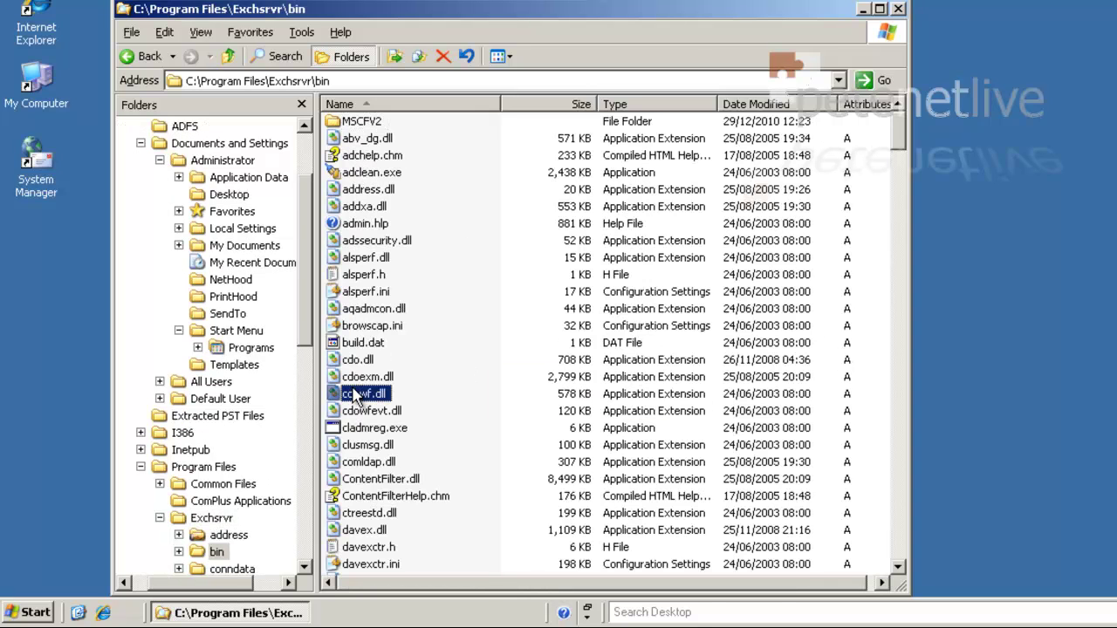
scroll(355, 393, down, 15)
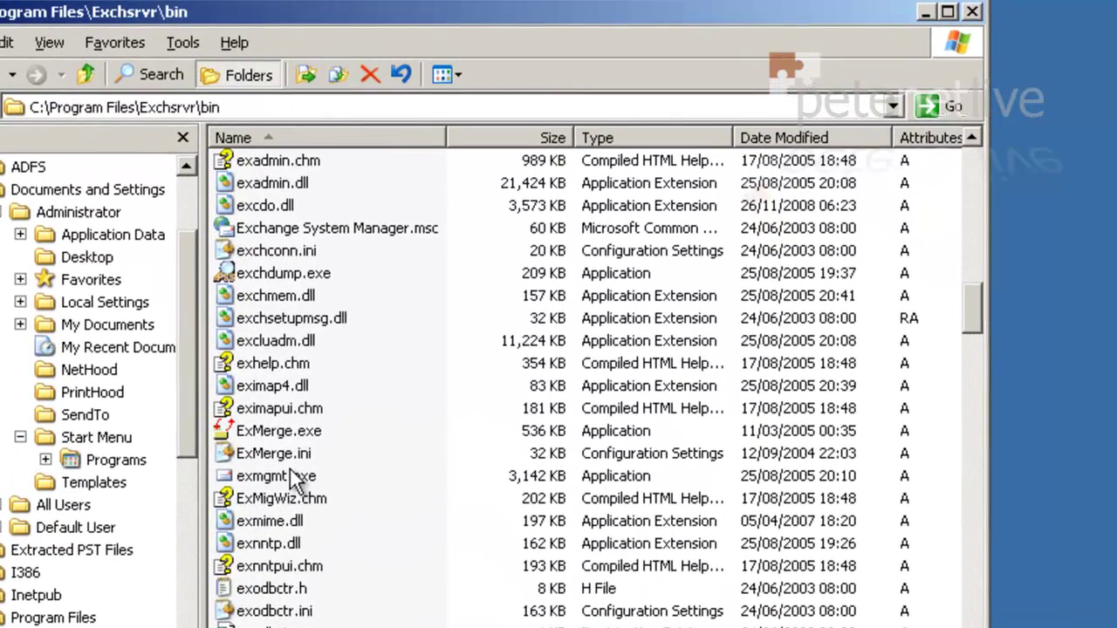
double_click(255, 429)
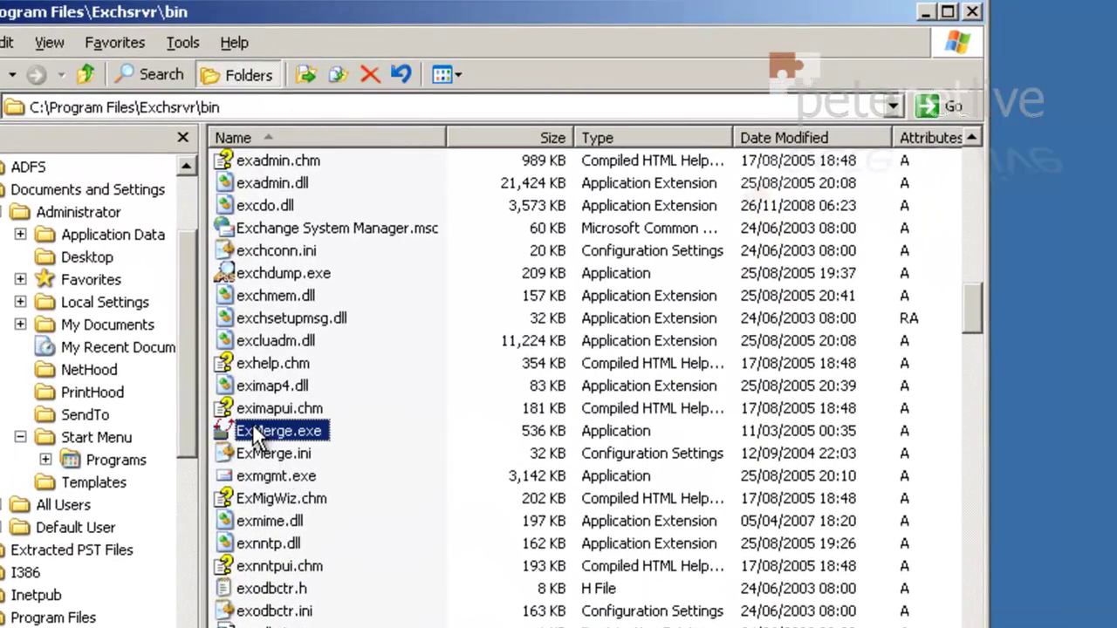
- Close Explorer and choose the two-step Extract or Import procedure, Step 1: extract mailbox data
click(972, 11)
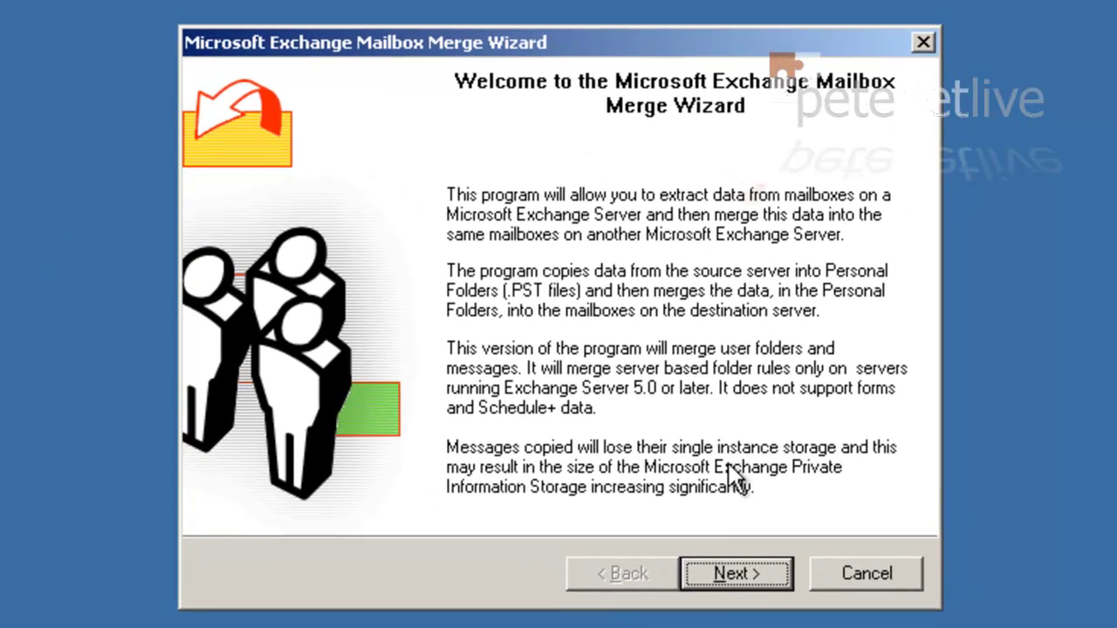
click(773, 563)
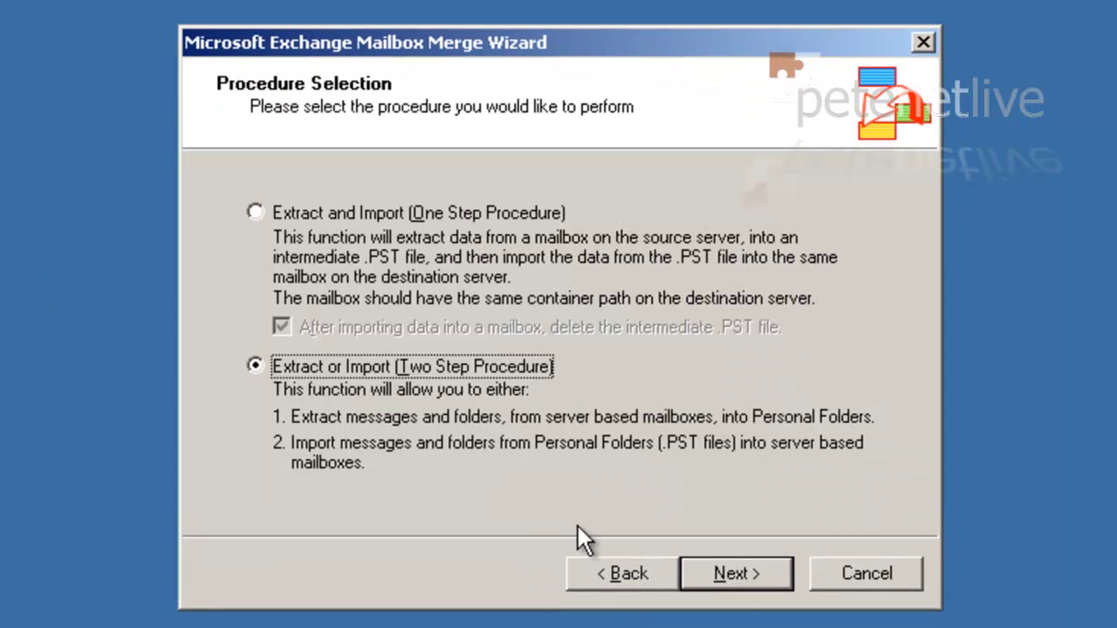
click(758, 585)
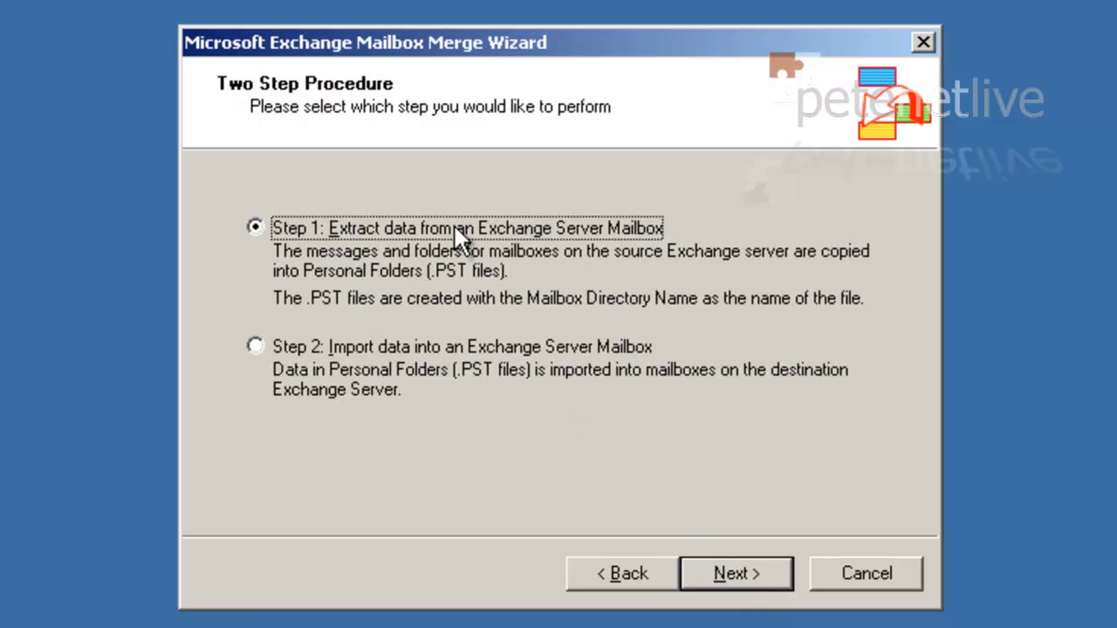
click(740, 573)
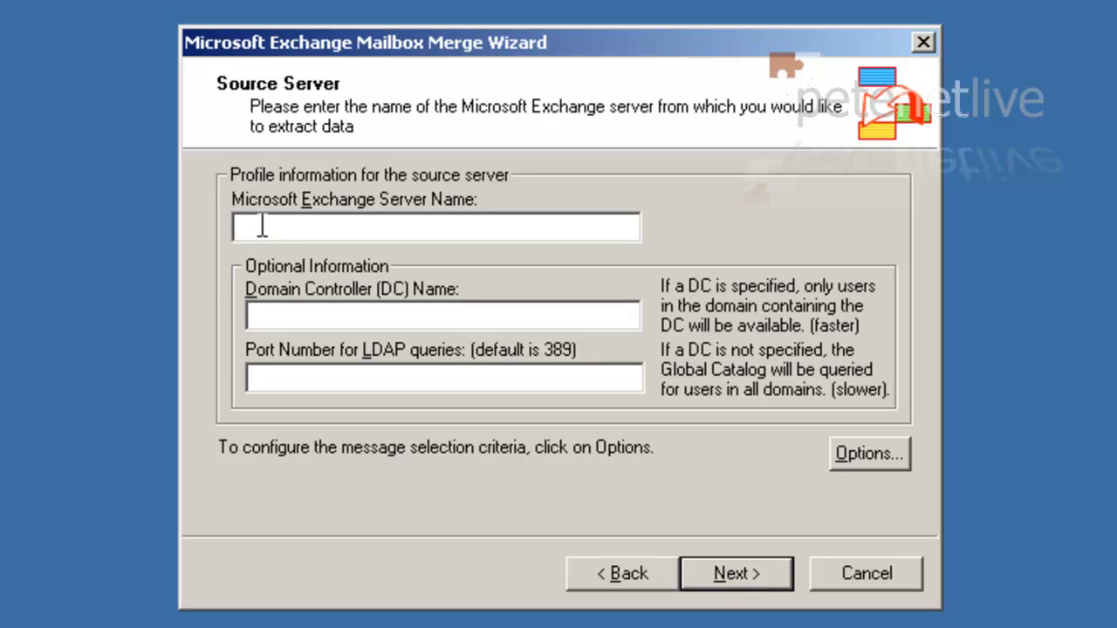
- Enter EX_2003 as source server and domain controller, with LDAP port 389
text(EX_2003)
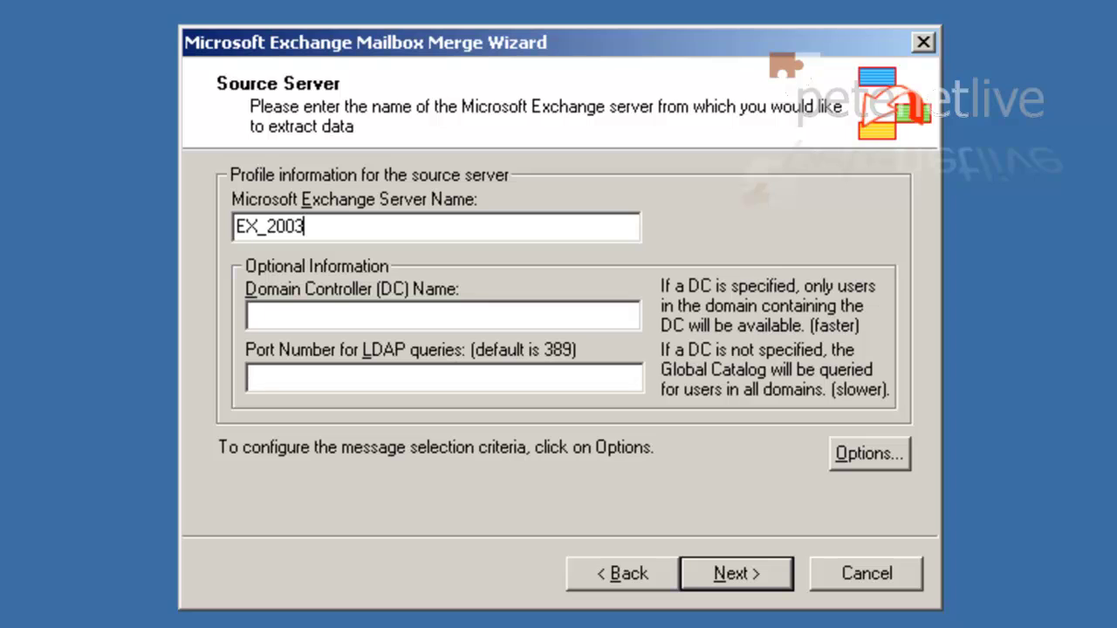
key(Tab)
text(EX_2003)
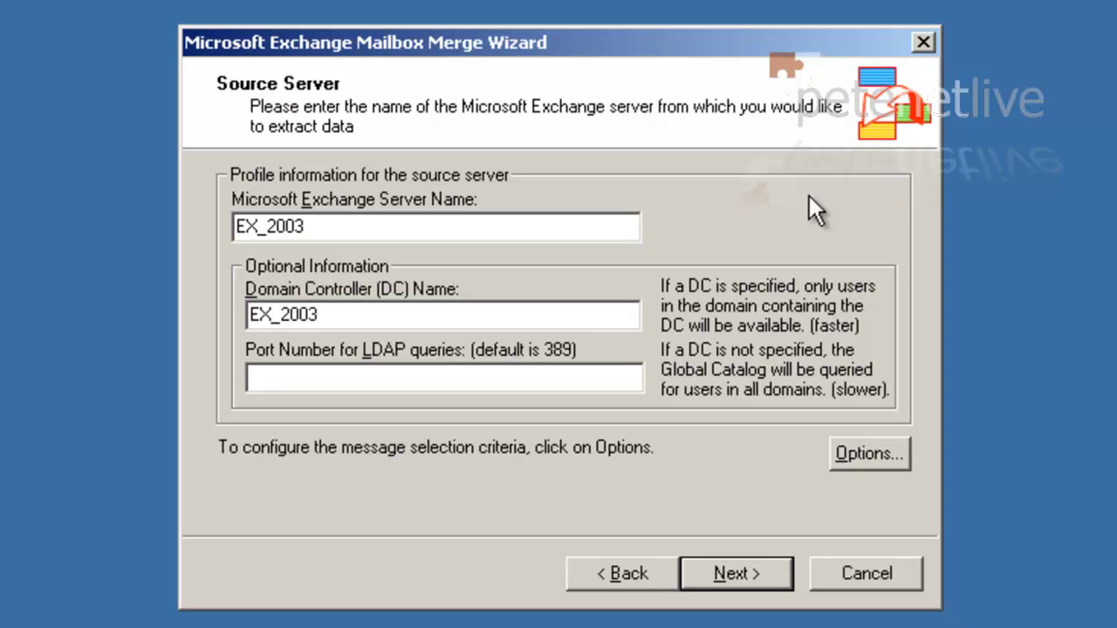
click(304, 379)
text(389)
click(733, 573)
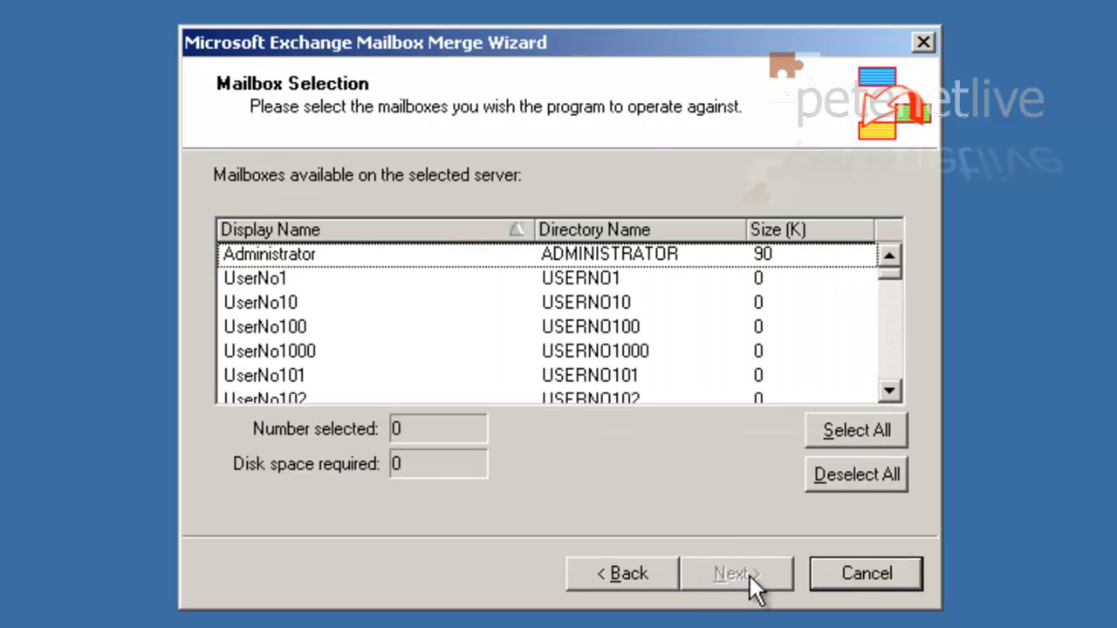
- Select all 1000 mailboxes (Number selected 1000) and accept the selection
click(258, 279)
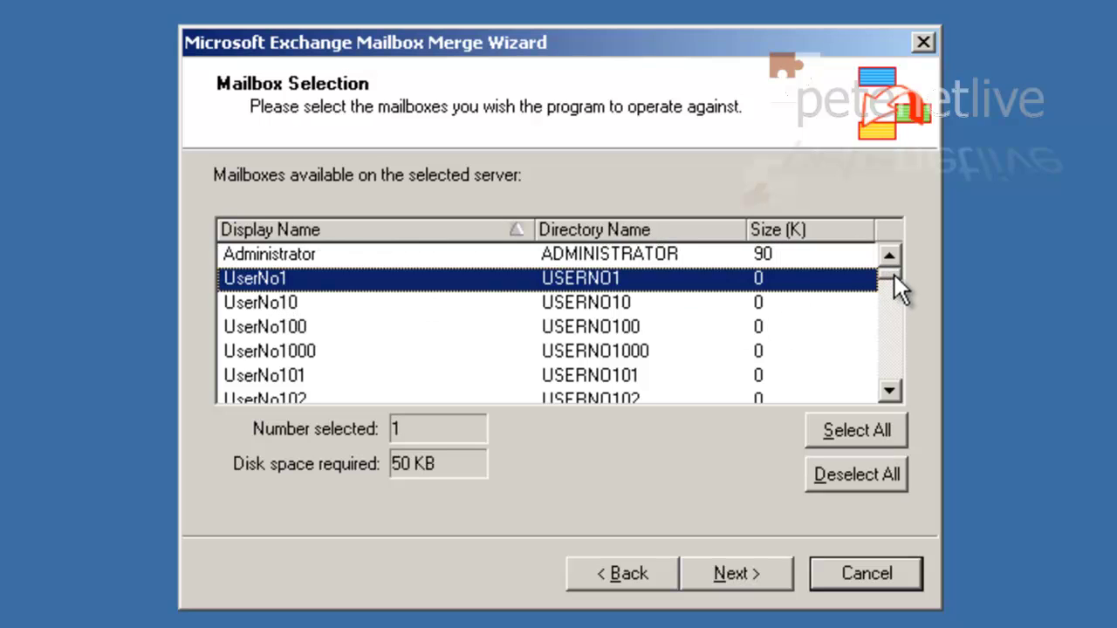
drag(895, 274, 882, 395)
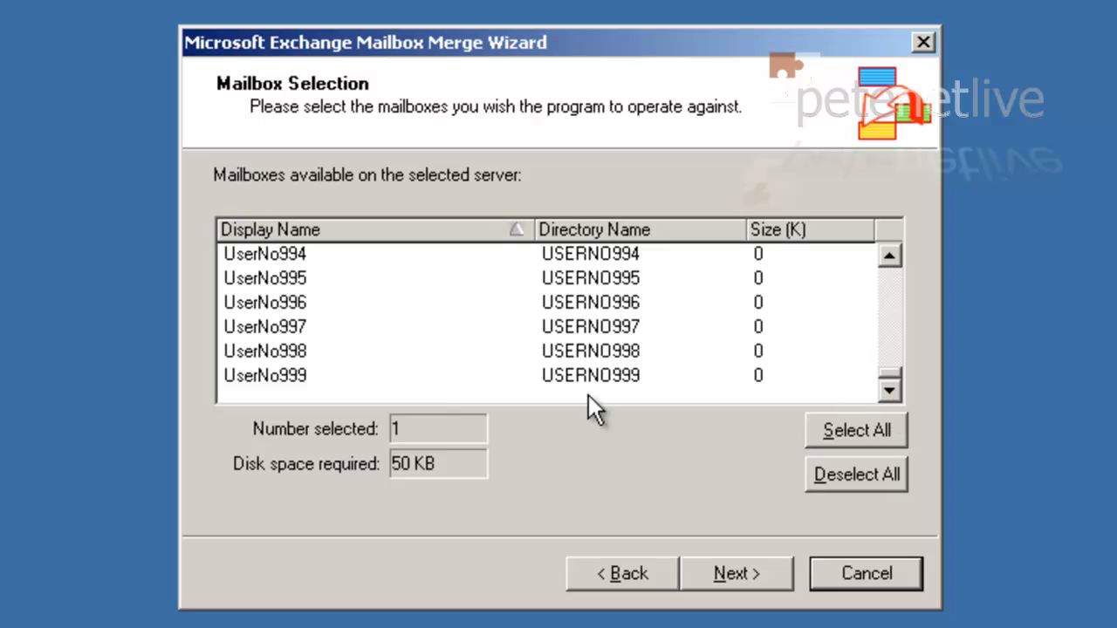
shift+click(276, 376)
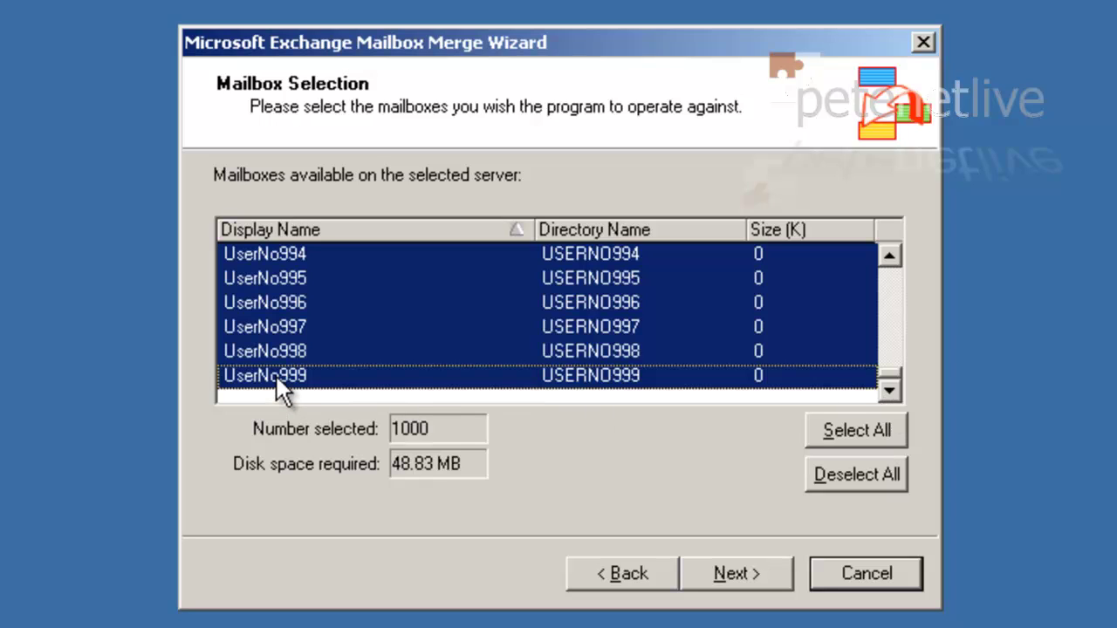
click(753, 576)
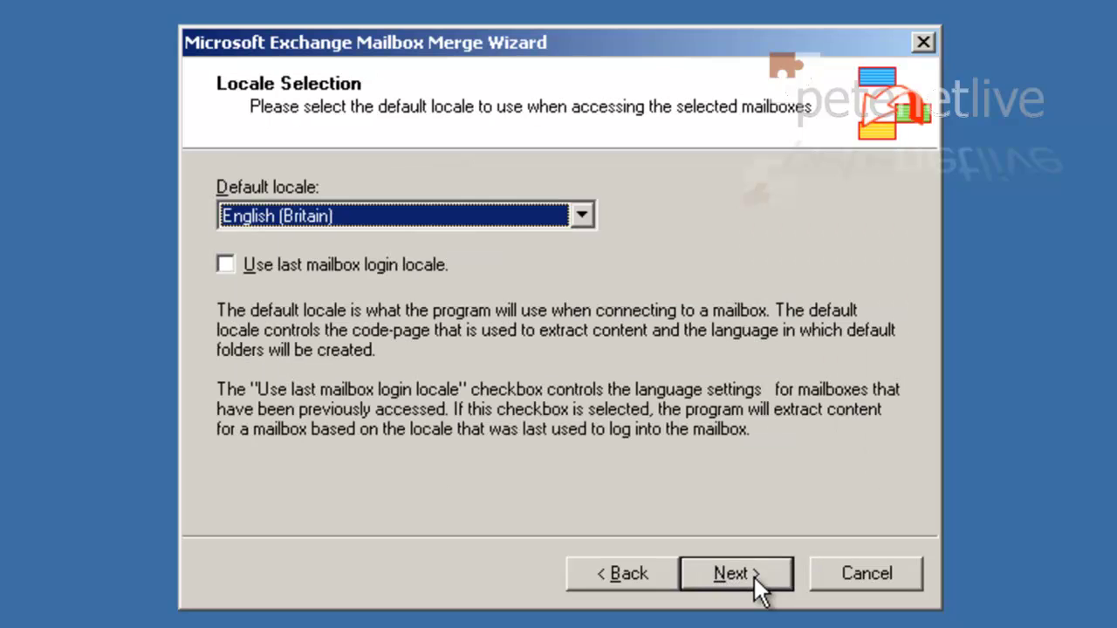
- Keep English (Britain) locale, set C:\Extracted PST Files as target folder, and run the export
click(735, 572)
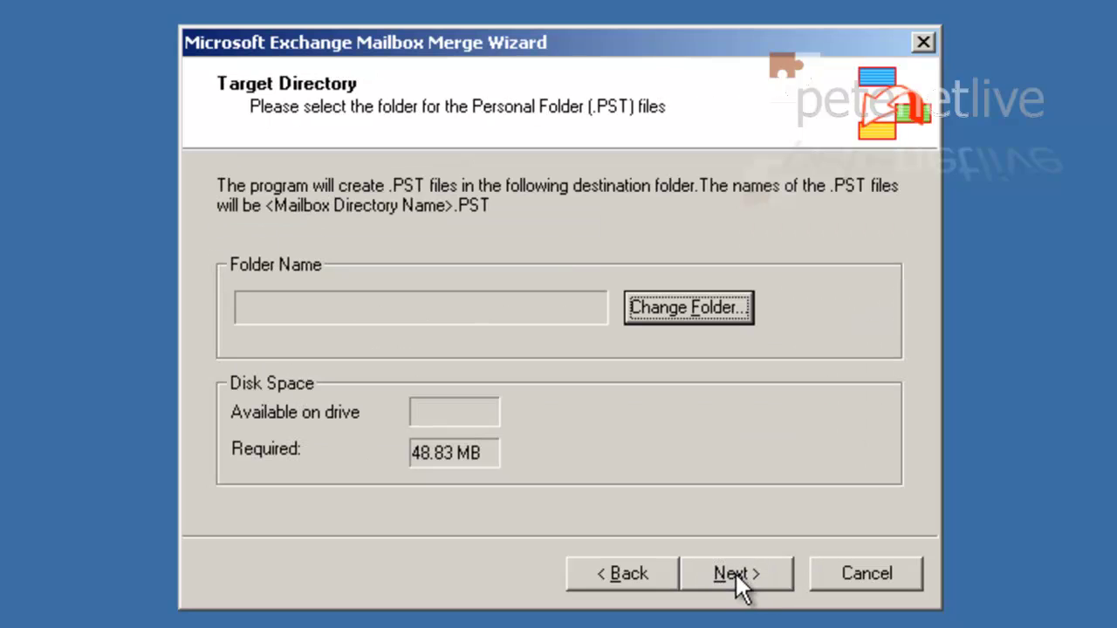
click(686, 312)
double_click(509, 281)
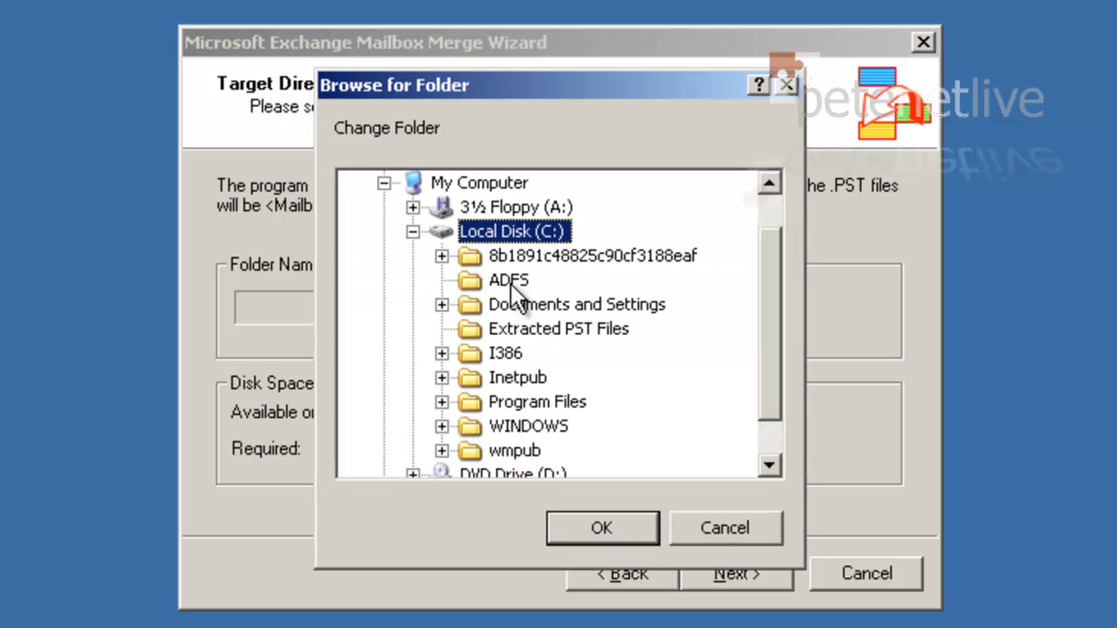
click(565, 331)
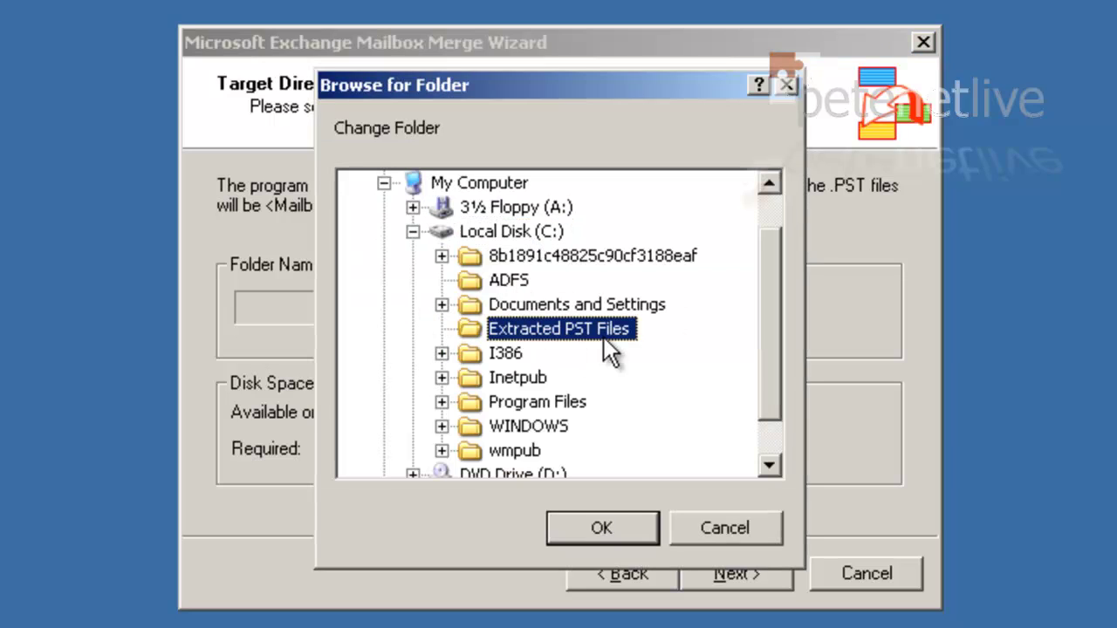
click(607, 520)
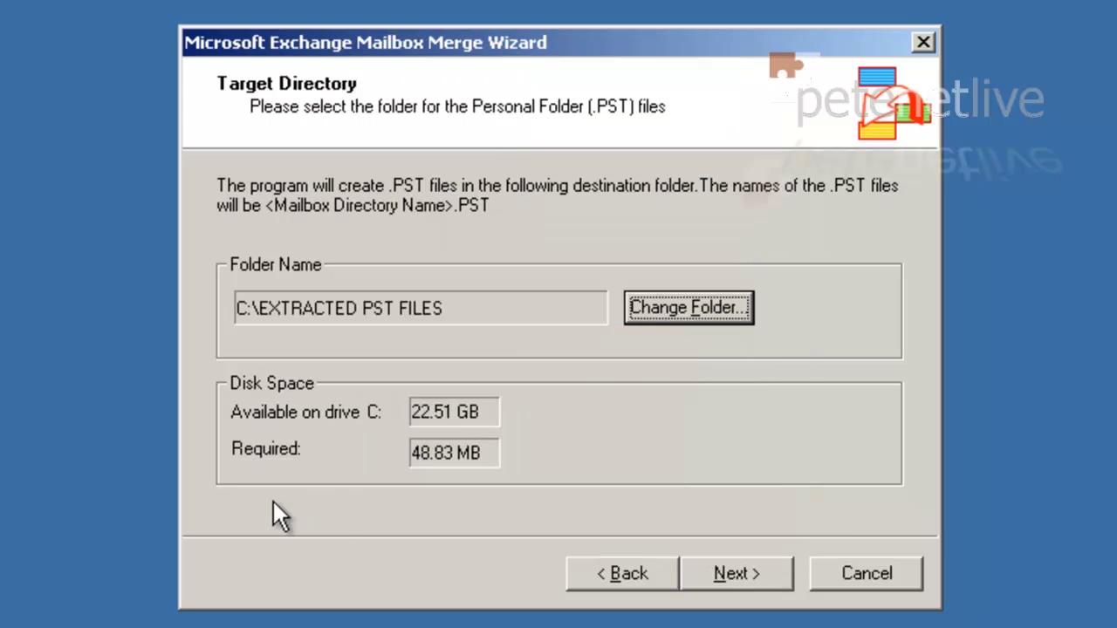
click(739, 570)
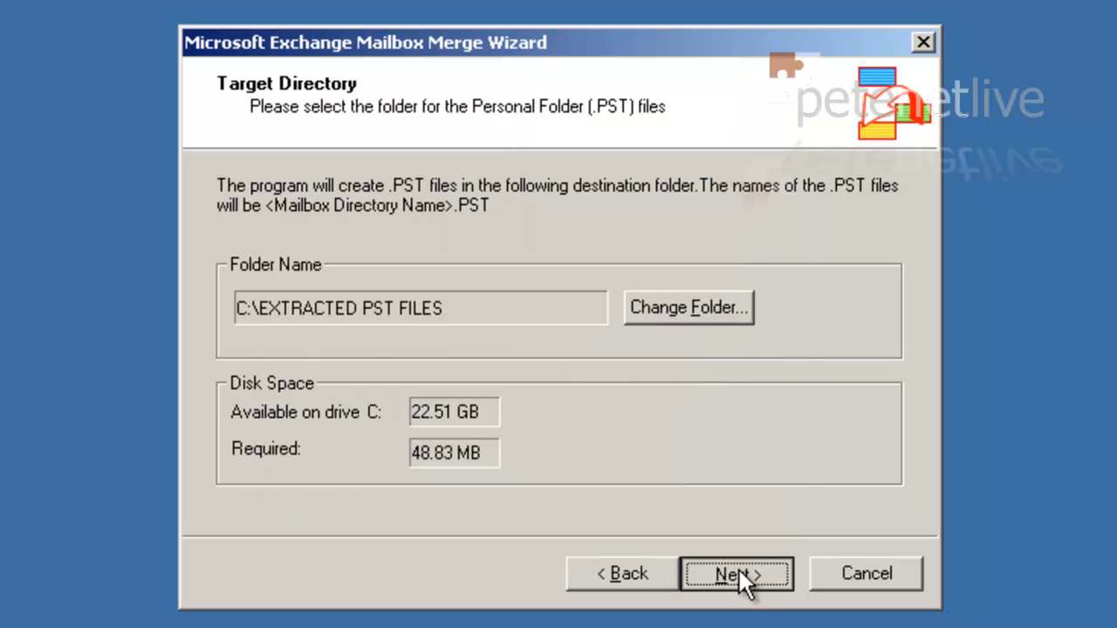
click(739, 570)
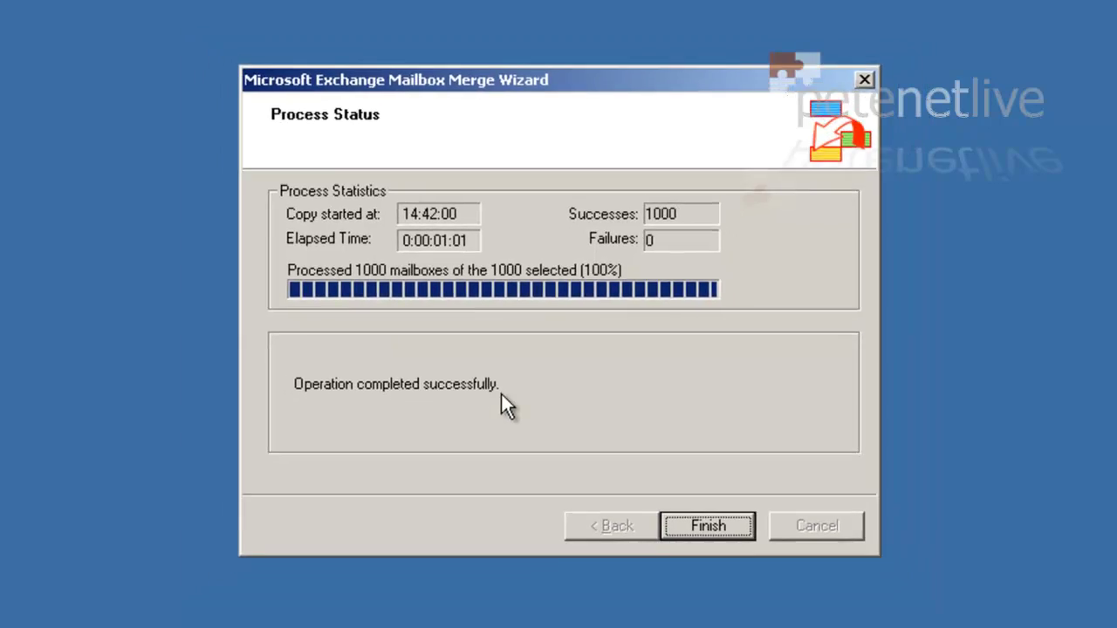
- Finish the wizard, check USERNO1–USERNO1000.PST in C:\Extracted PST Files, then close Explorer
click(660, 446)
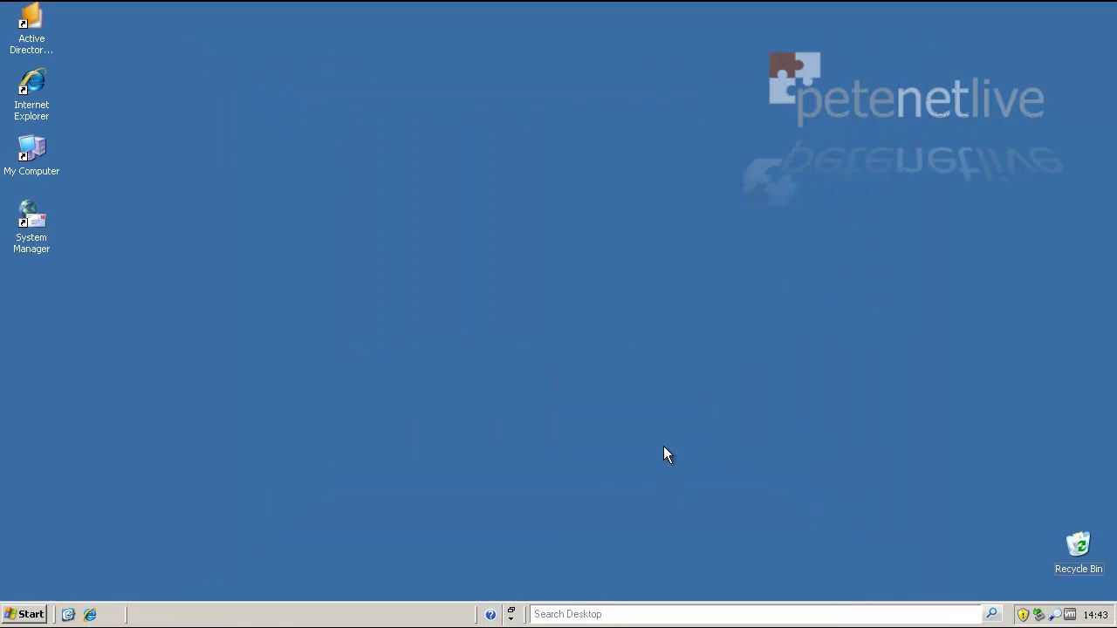
right_click(38, 616)
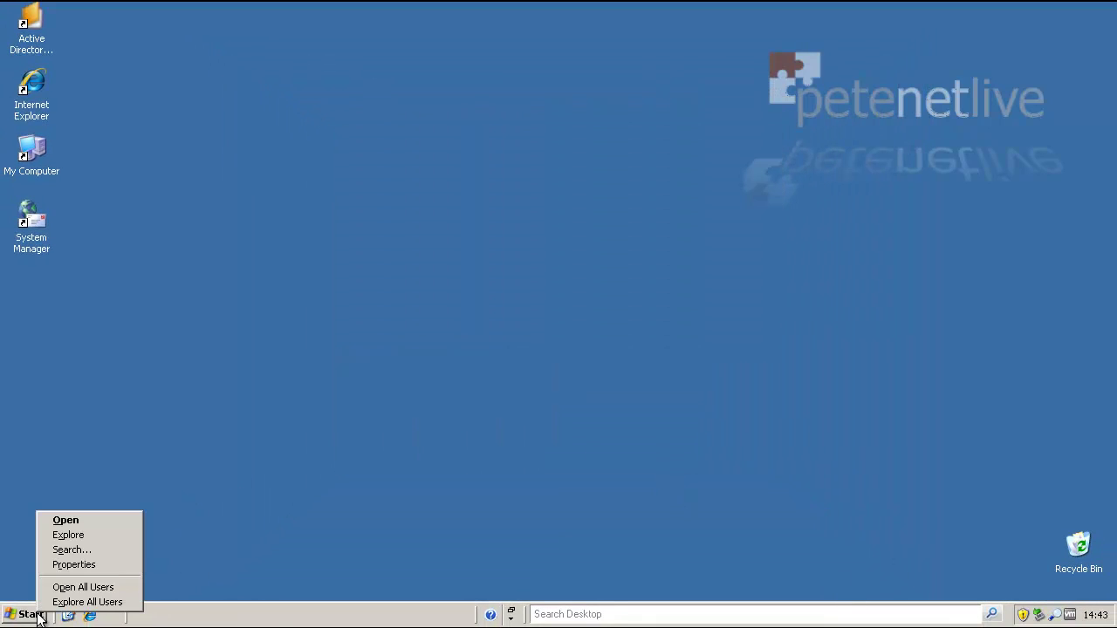
click(68, 535)
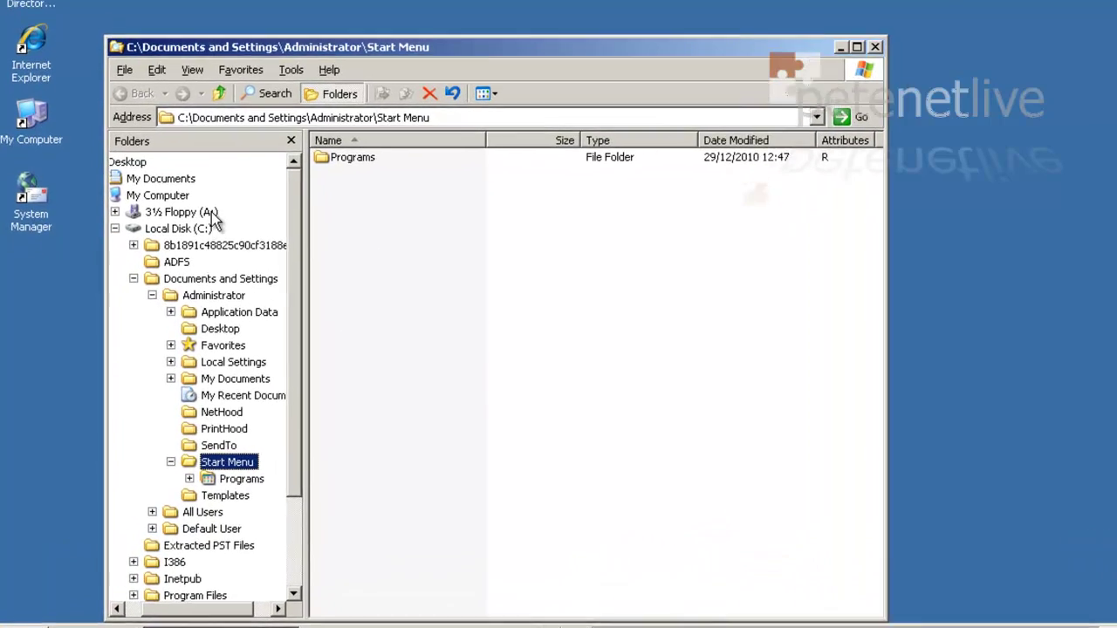
click(161, 218)
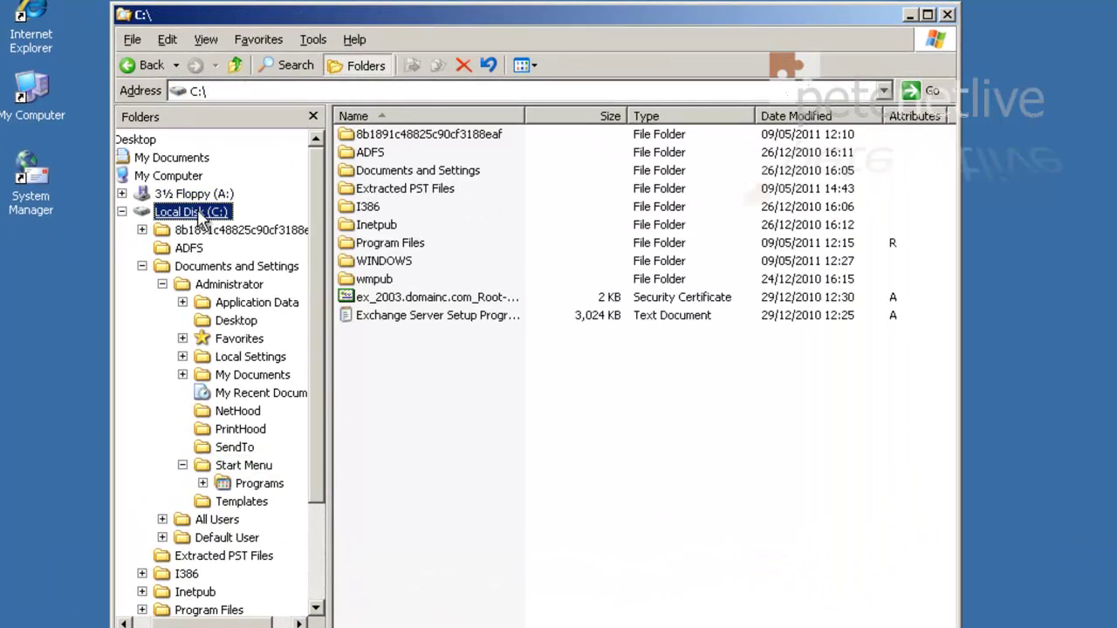
double_click(391, 190)
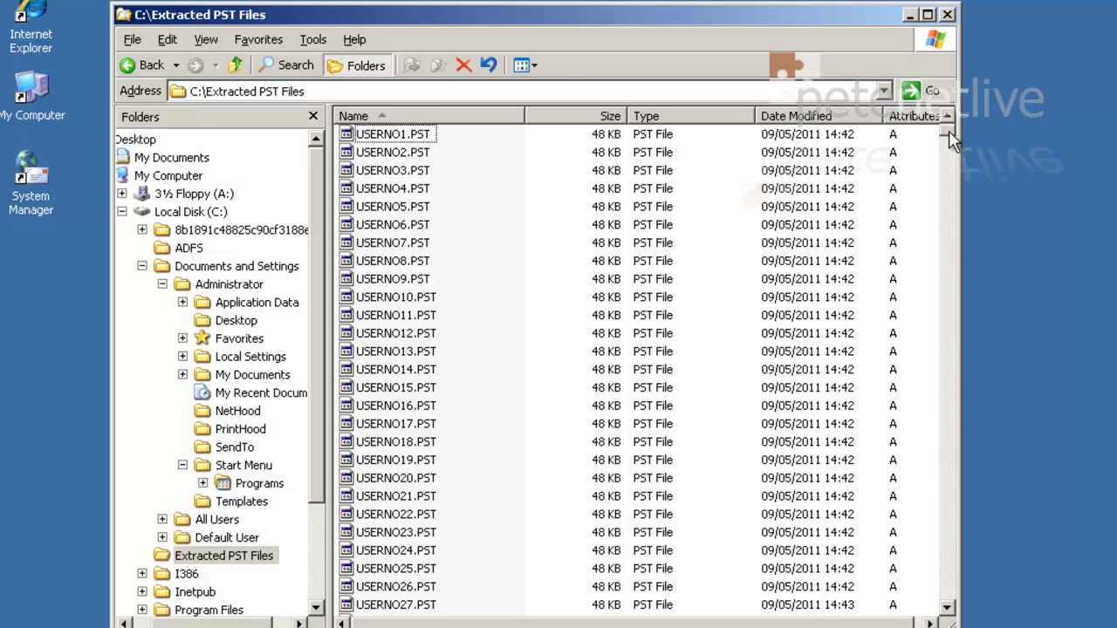
drag(947, 136, 942, 625)
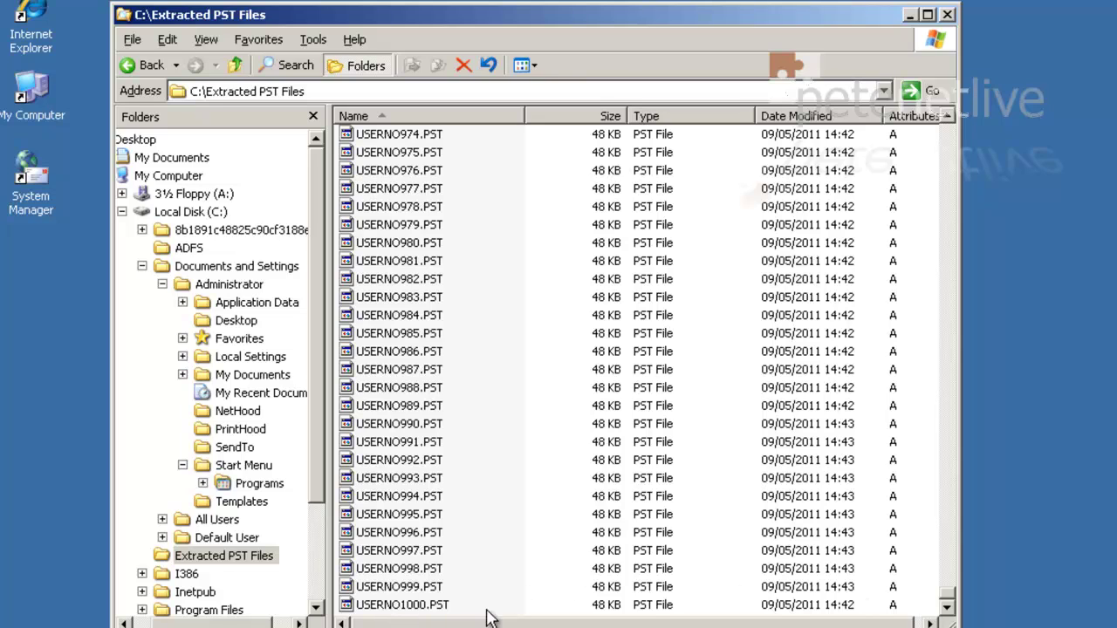
click(947, 15)
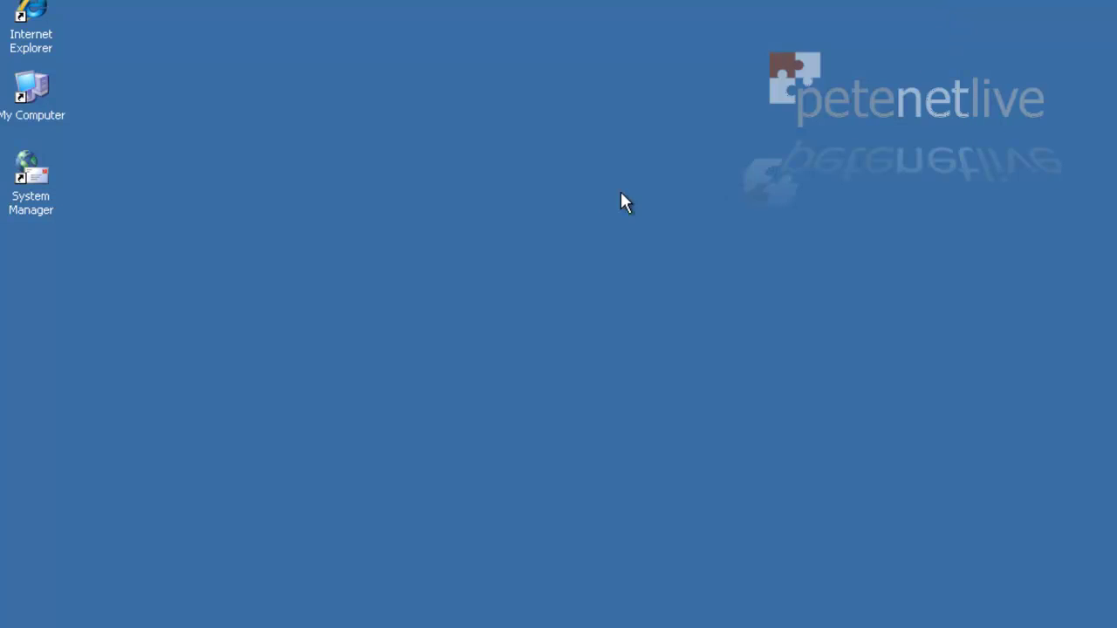